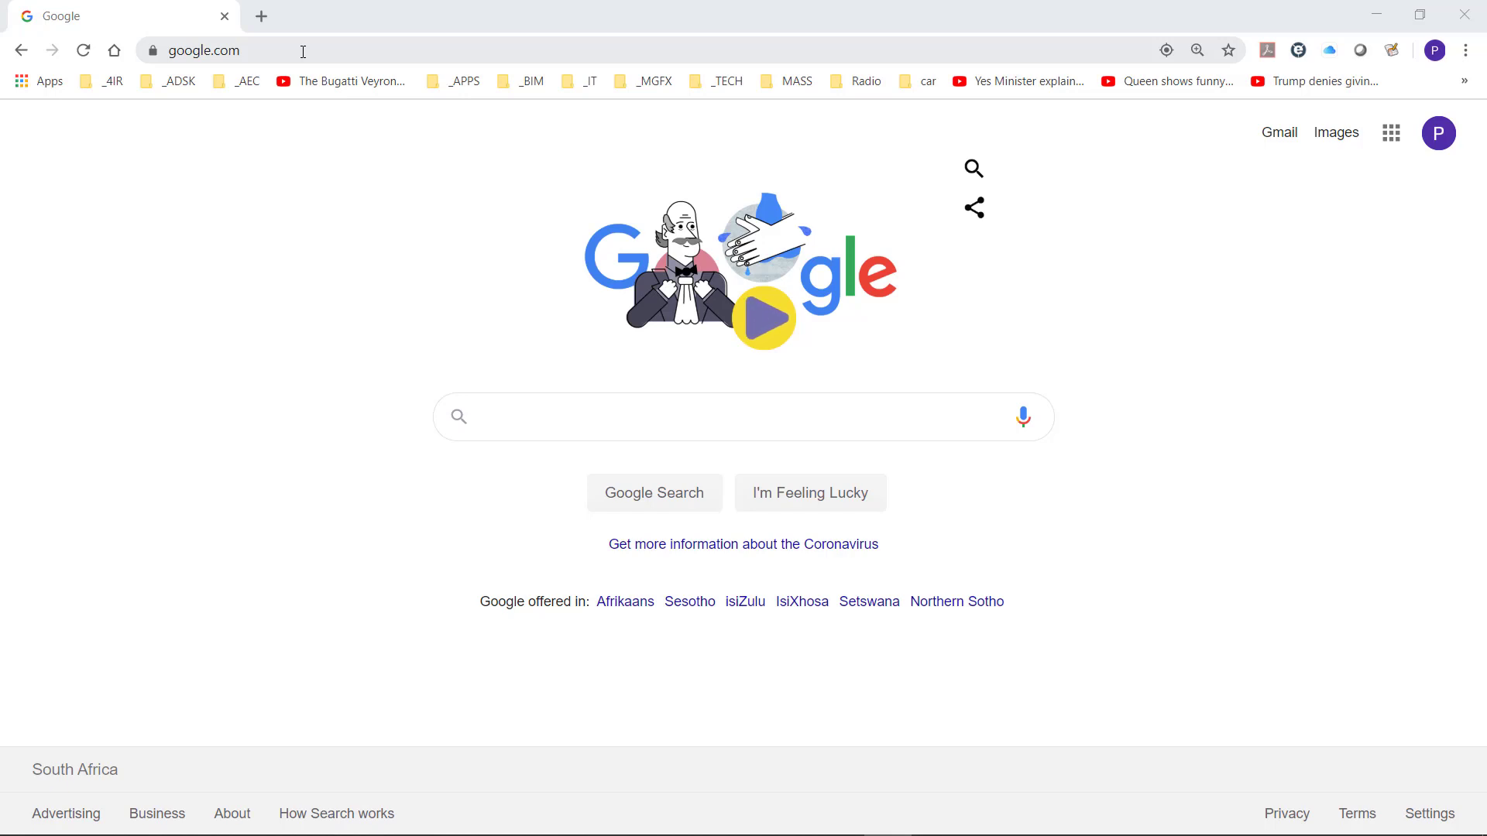
Search Google for 'autodesk revit 2020 content download' and open the Autodesk Revit 2020 Content result.
click(303, 51)
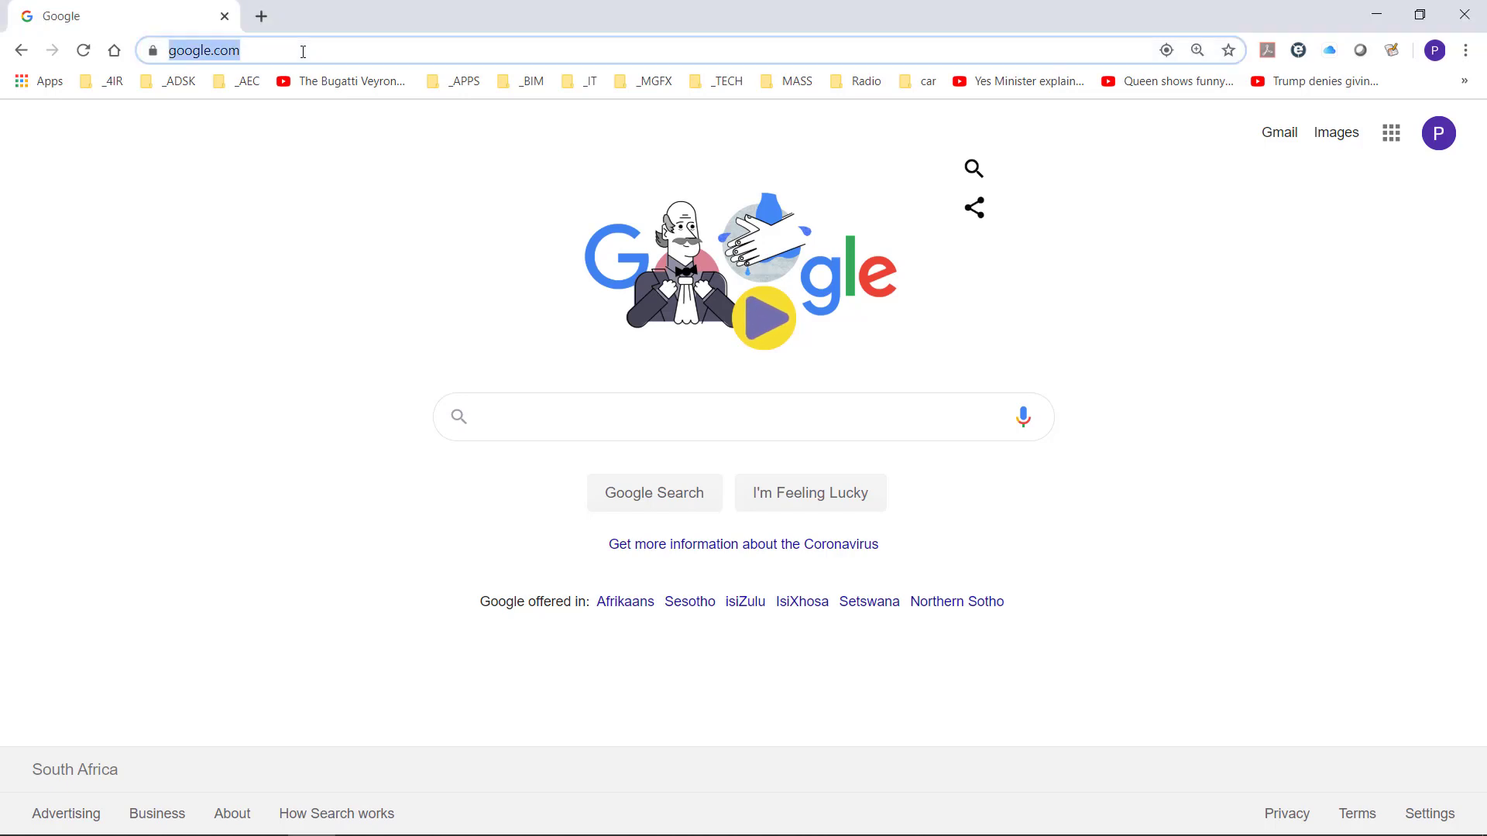
text(a)
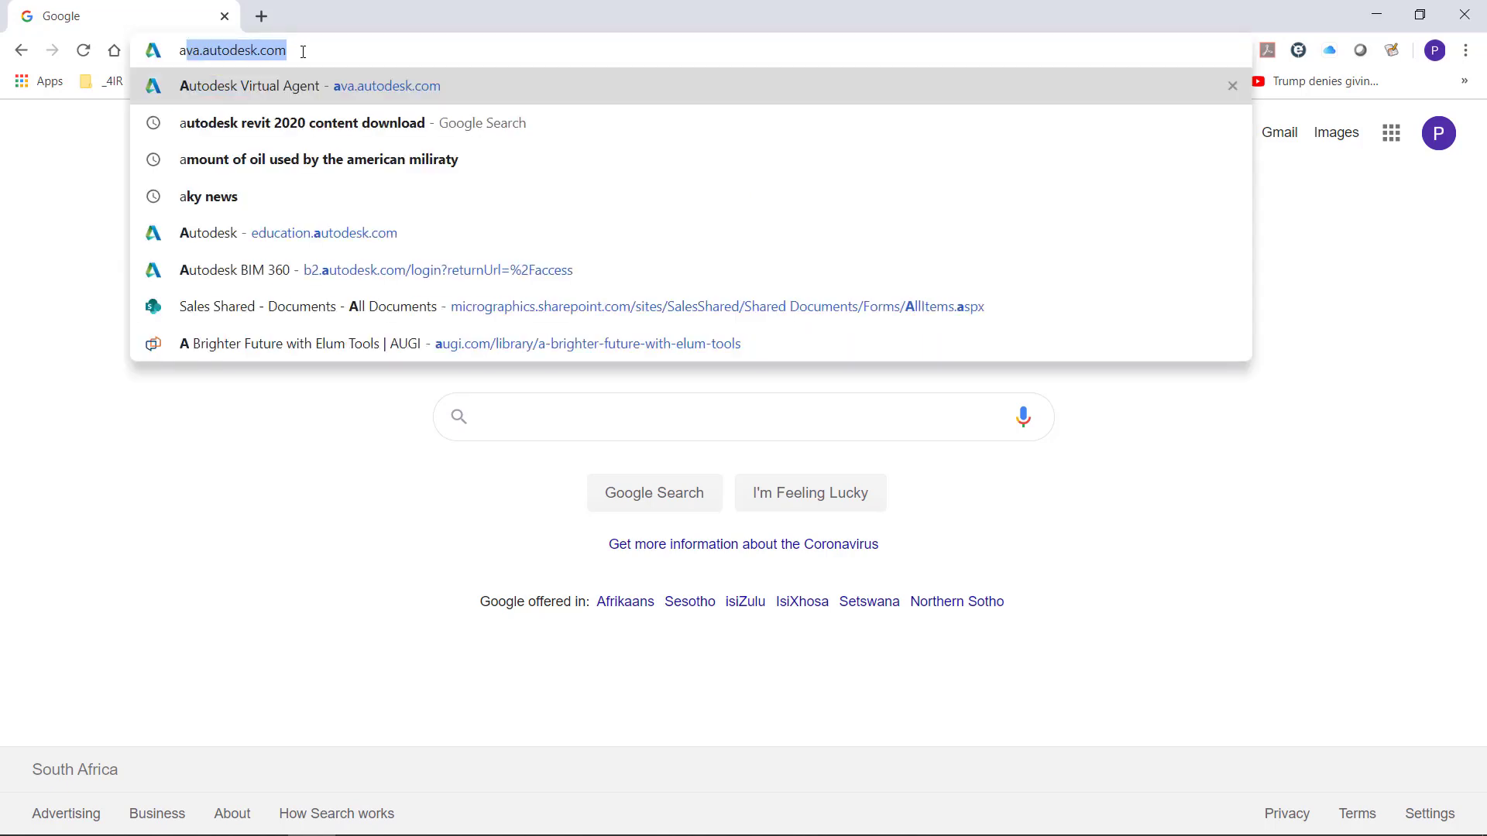
text(utodesk)
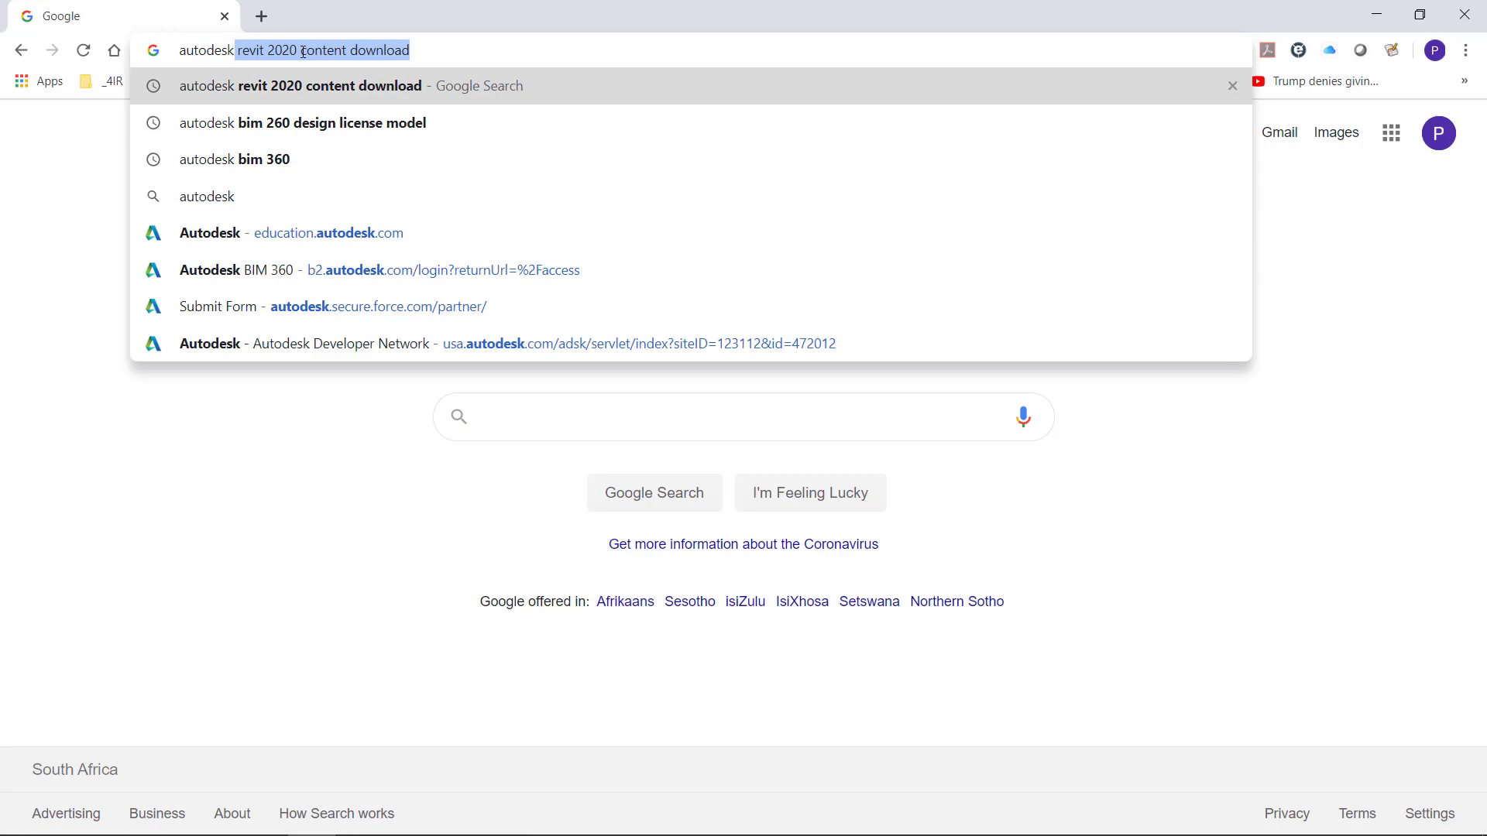
text( rev)
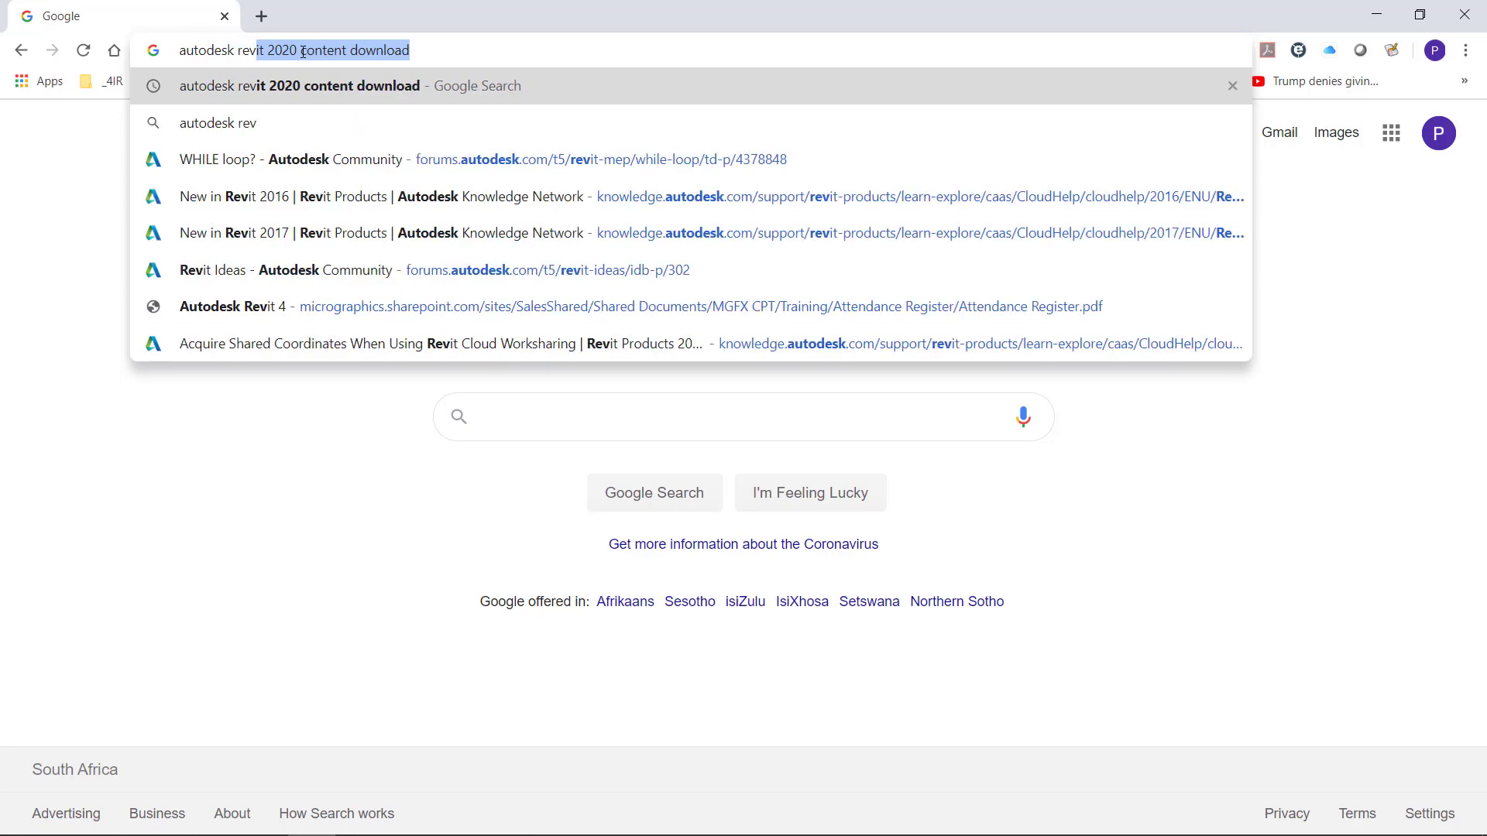
text(it 2020)
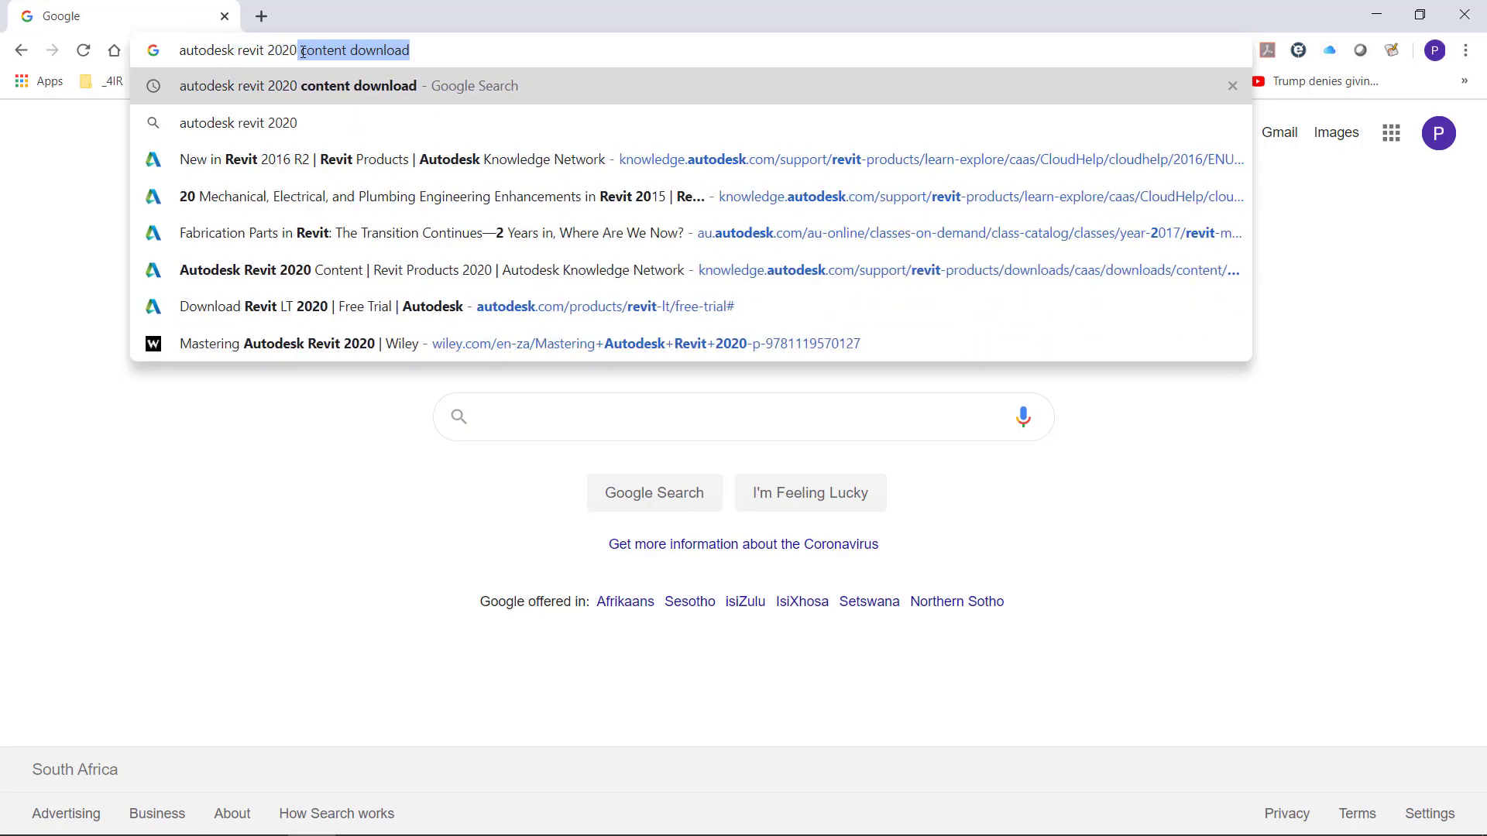
text(con)
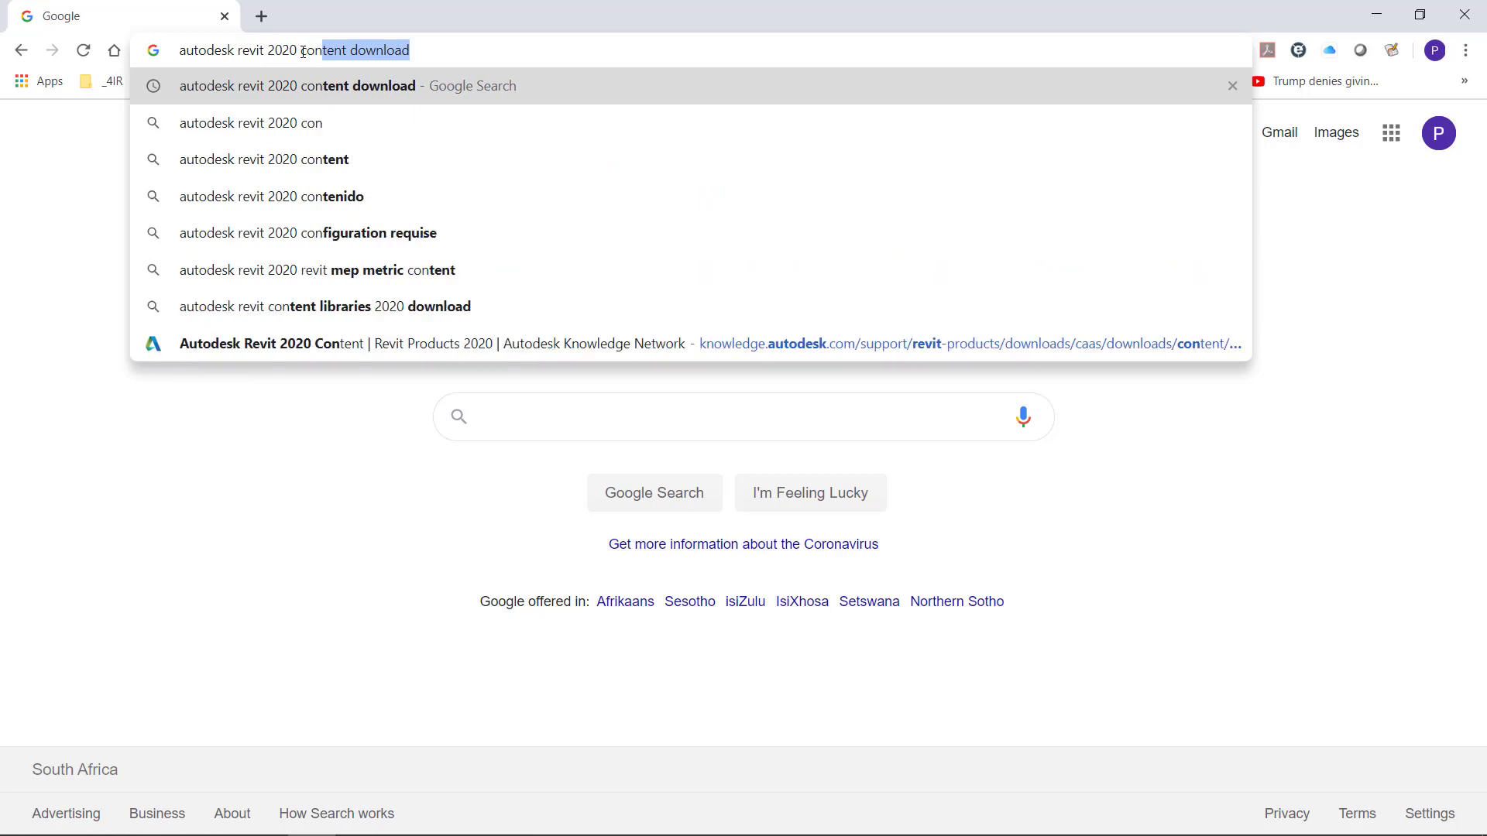
text(tent )
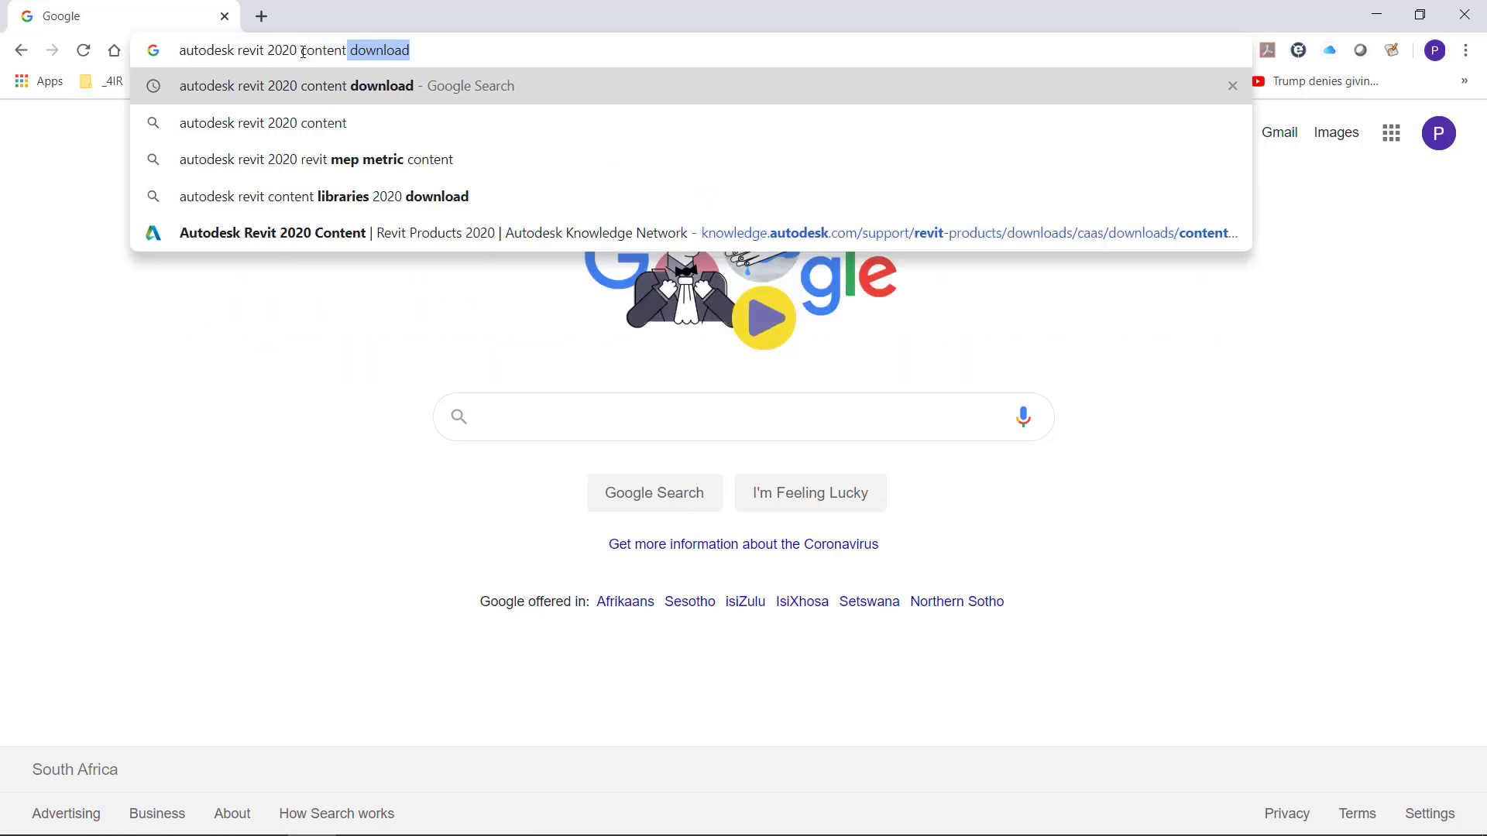
text(download)
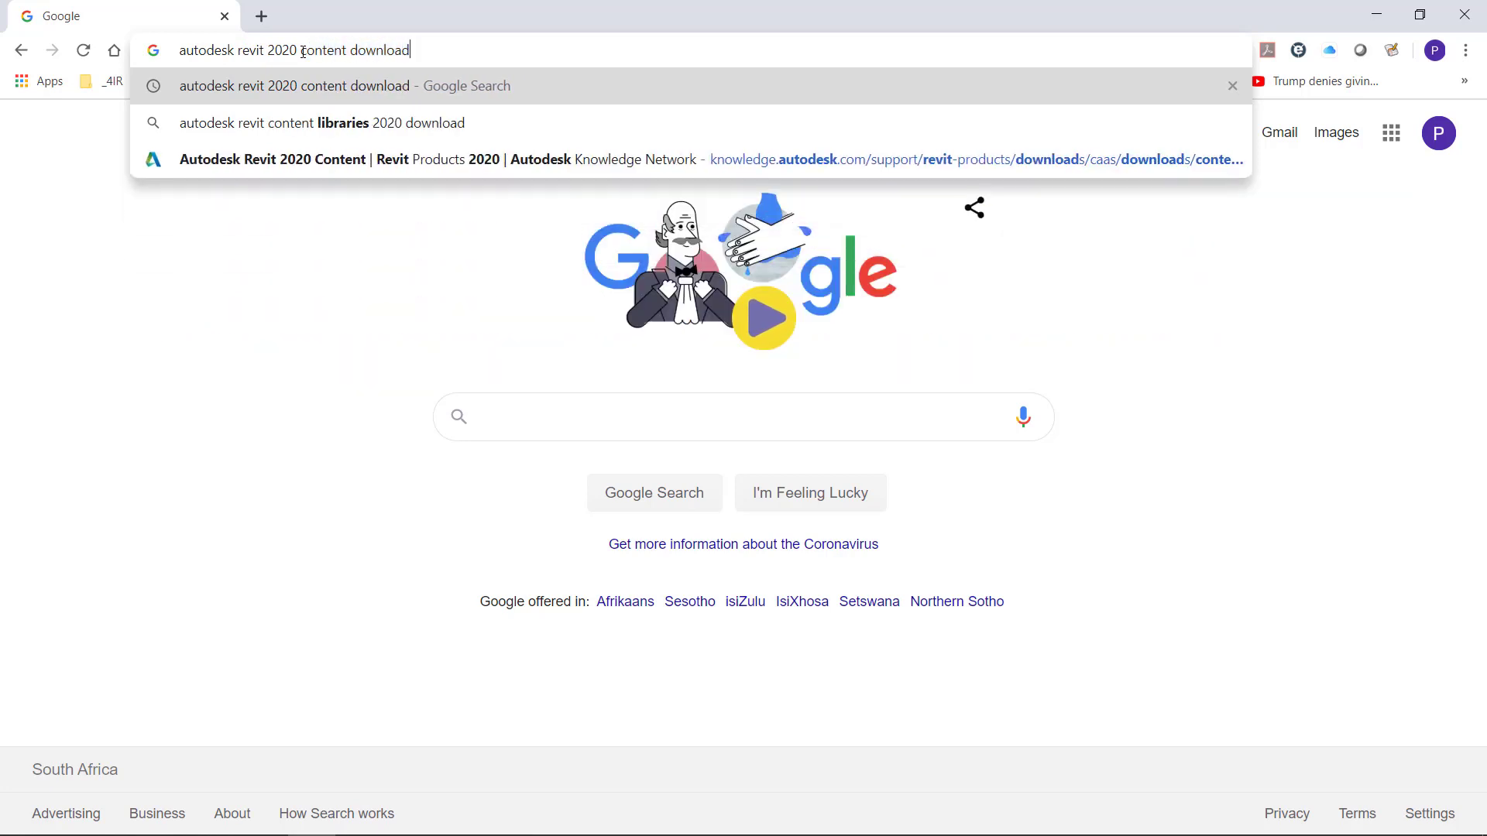
key(Return)
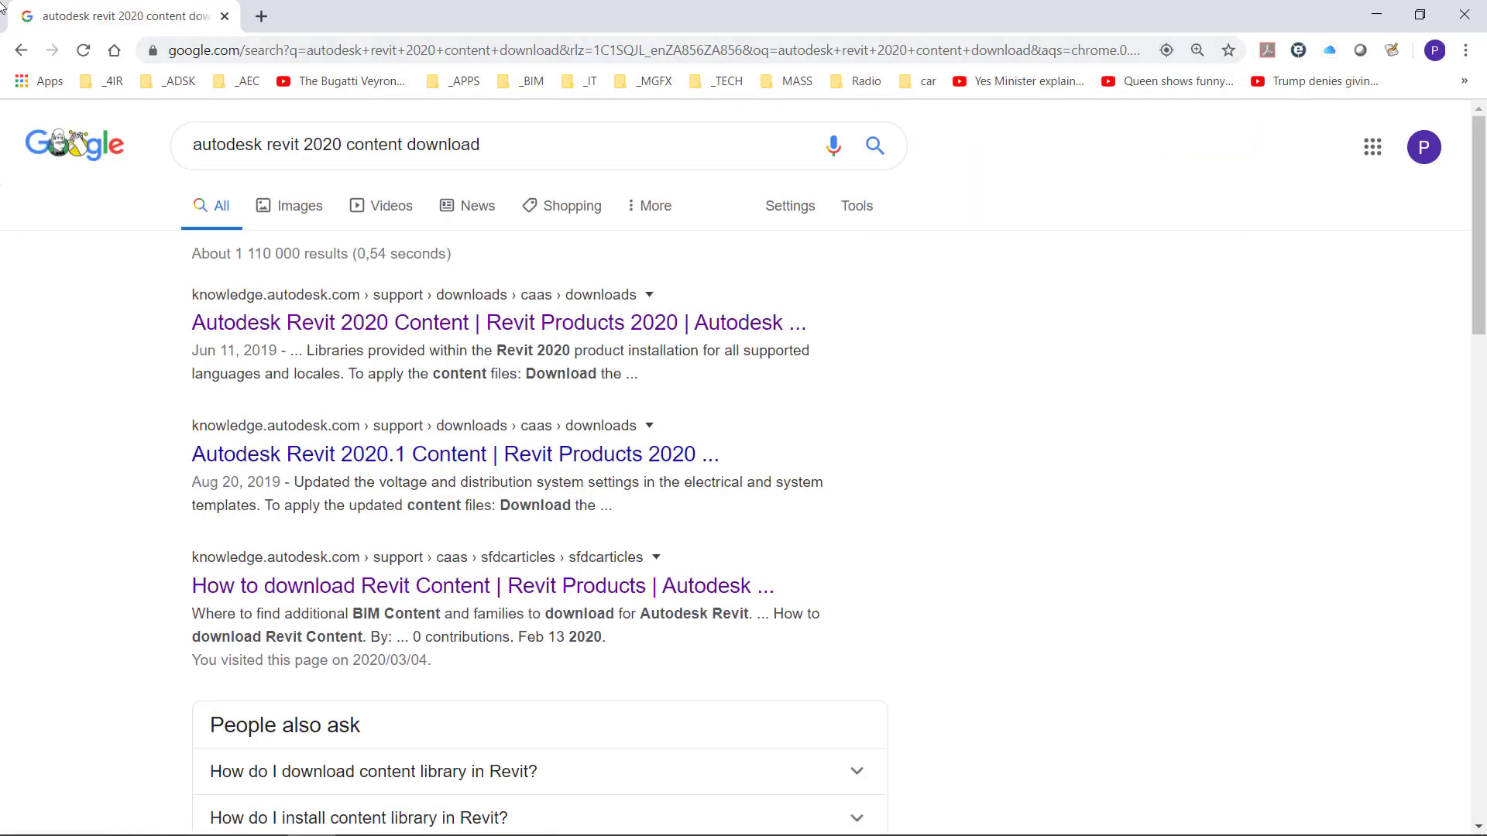
click(365, 335)
Start downloading RVT2020_AUS_Content.exe (901 MB, Australia) from the English list on the Revit 2020 Content page.
click(388, 329)
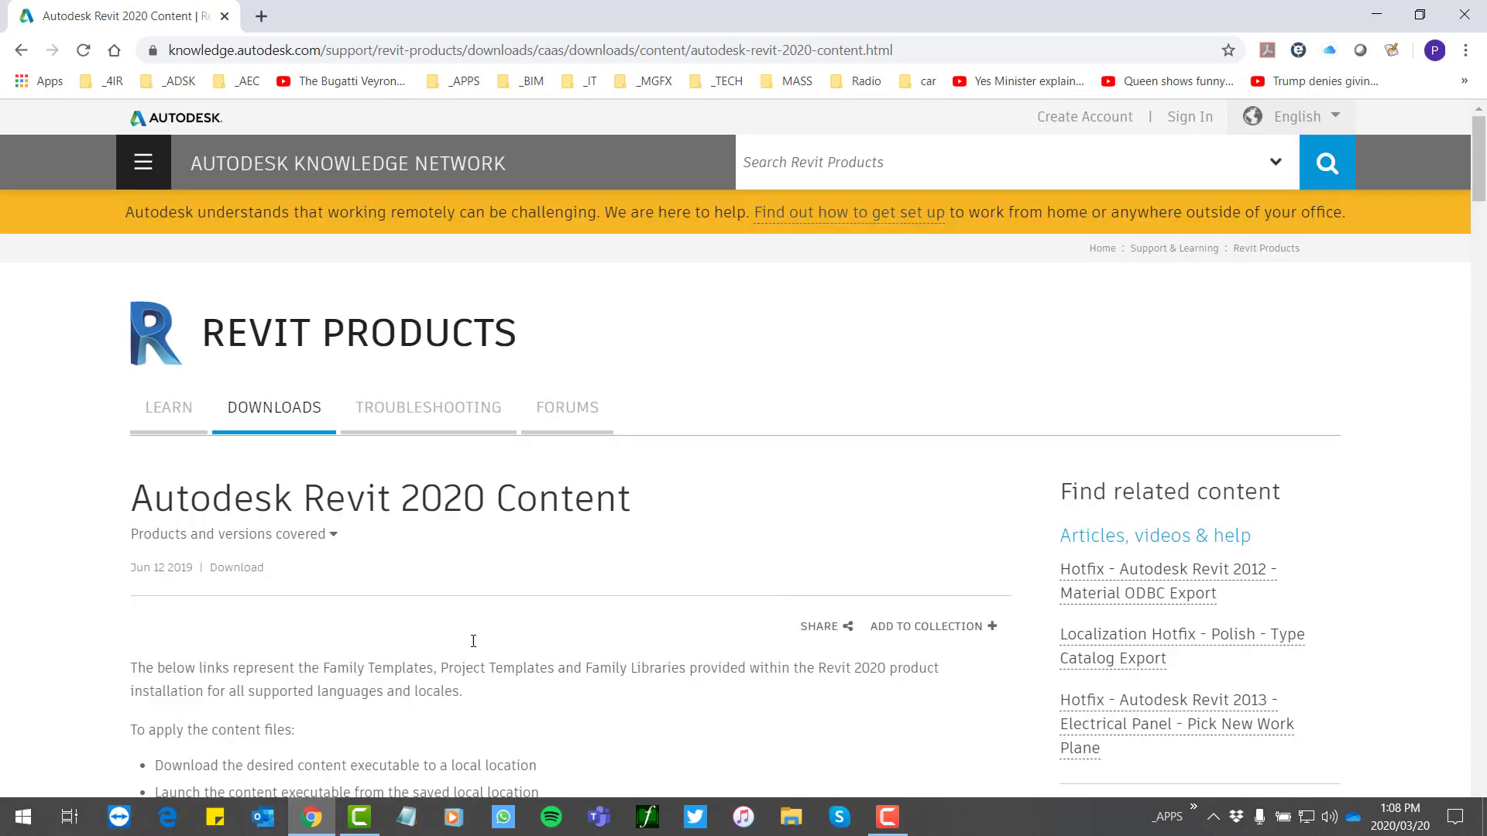
scroll(249, 403, down, 3)
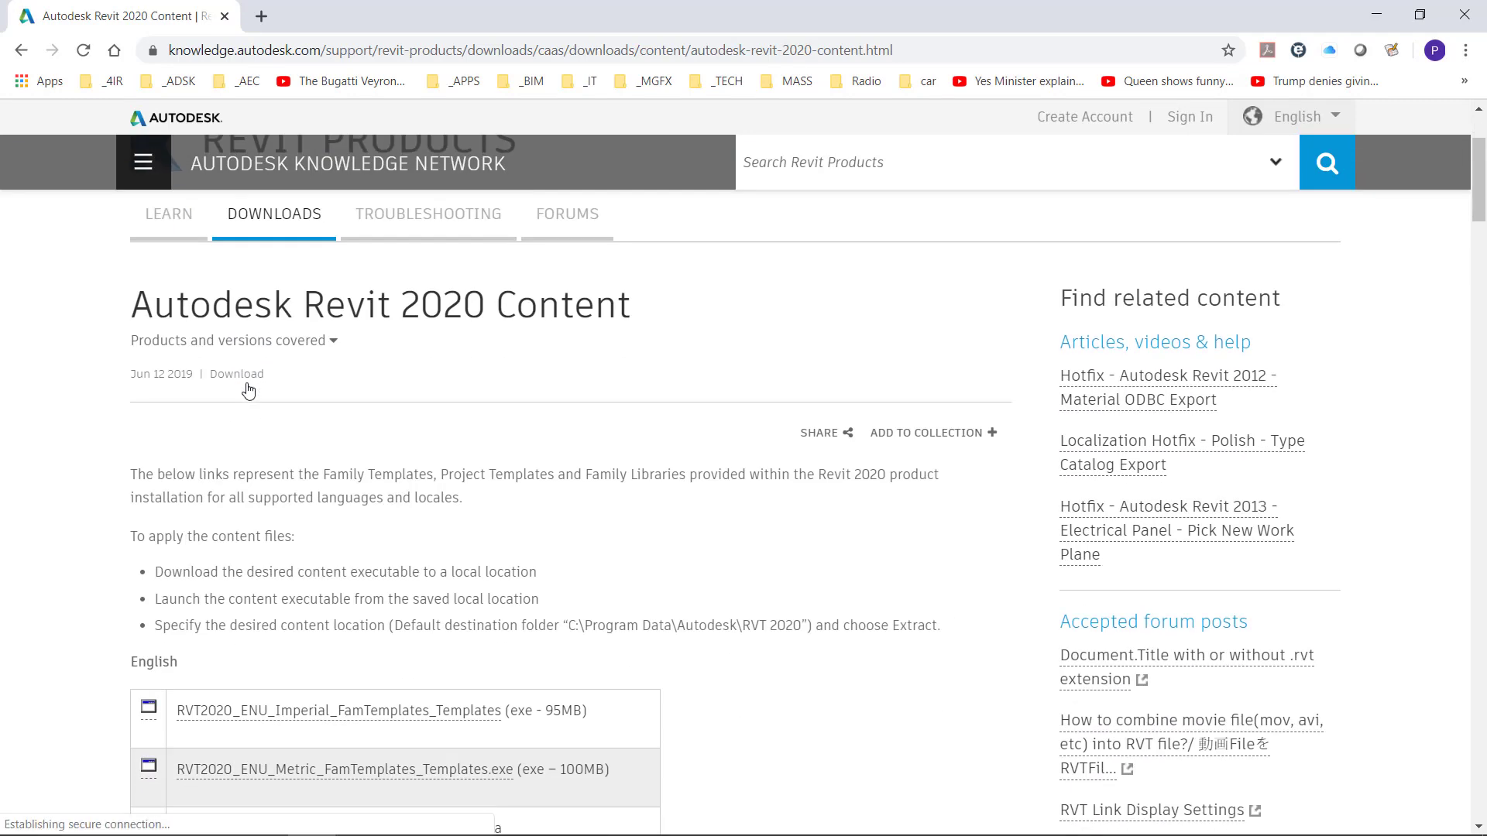
scroll(249, 391, down, 4)
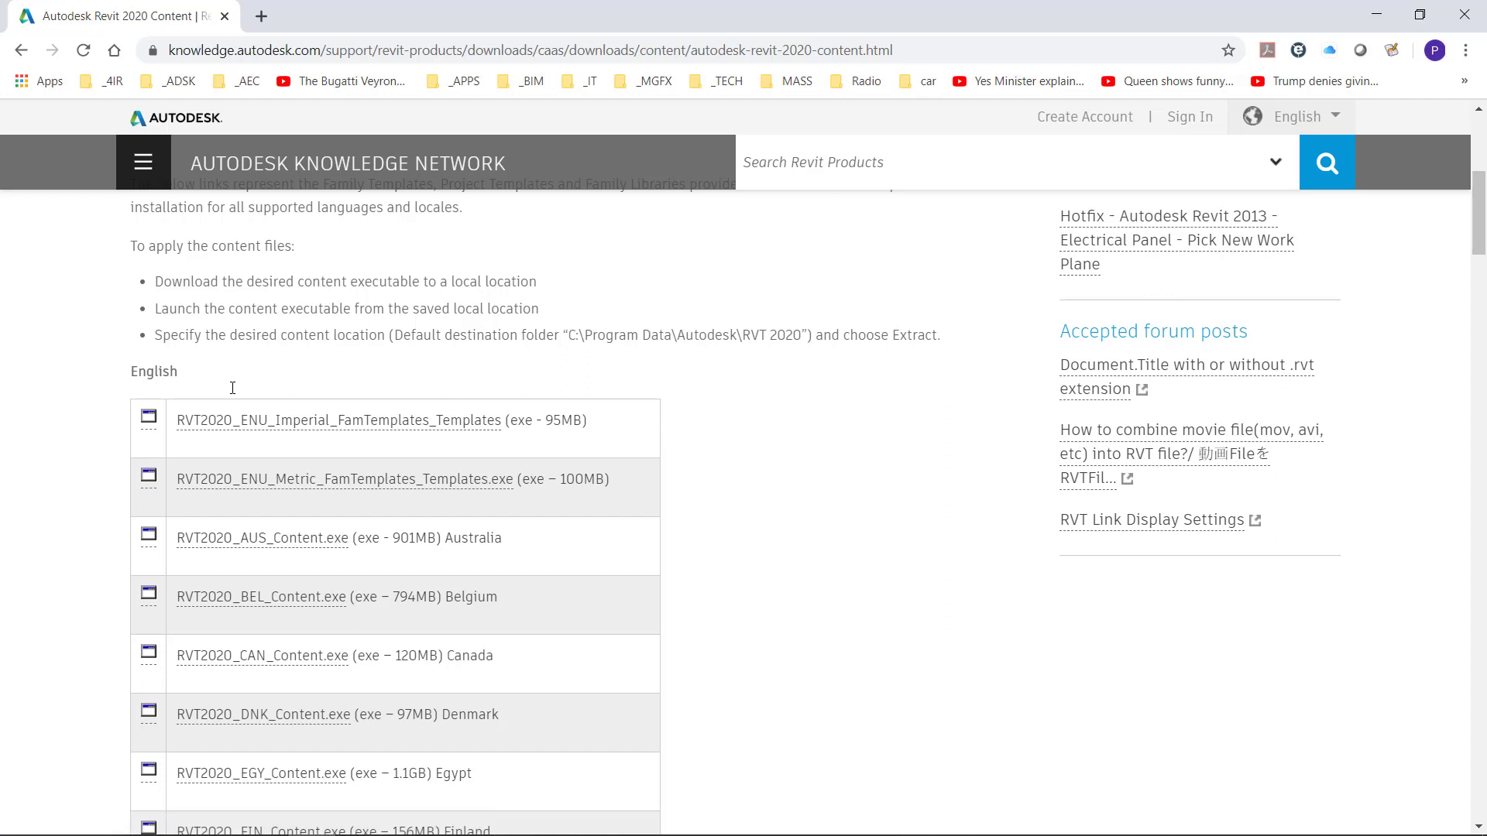
scroll(232, 387, down, 1)
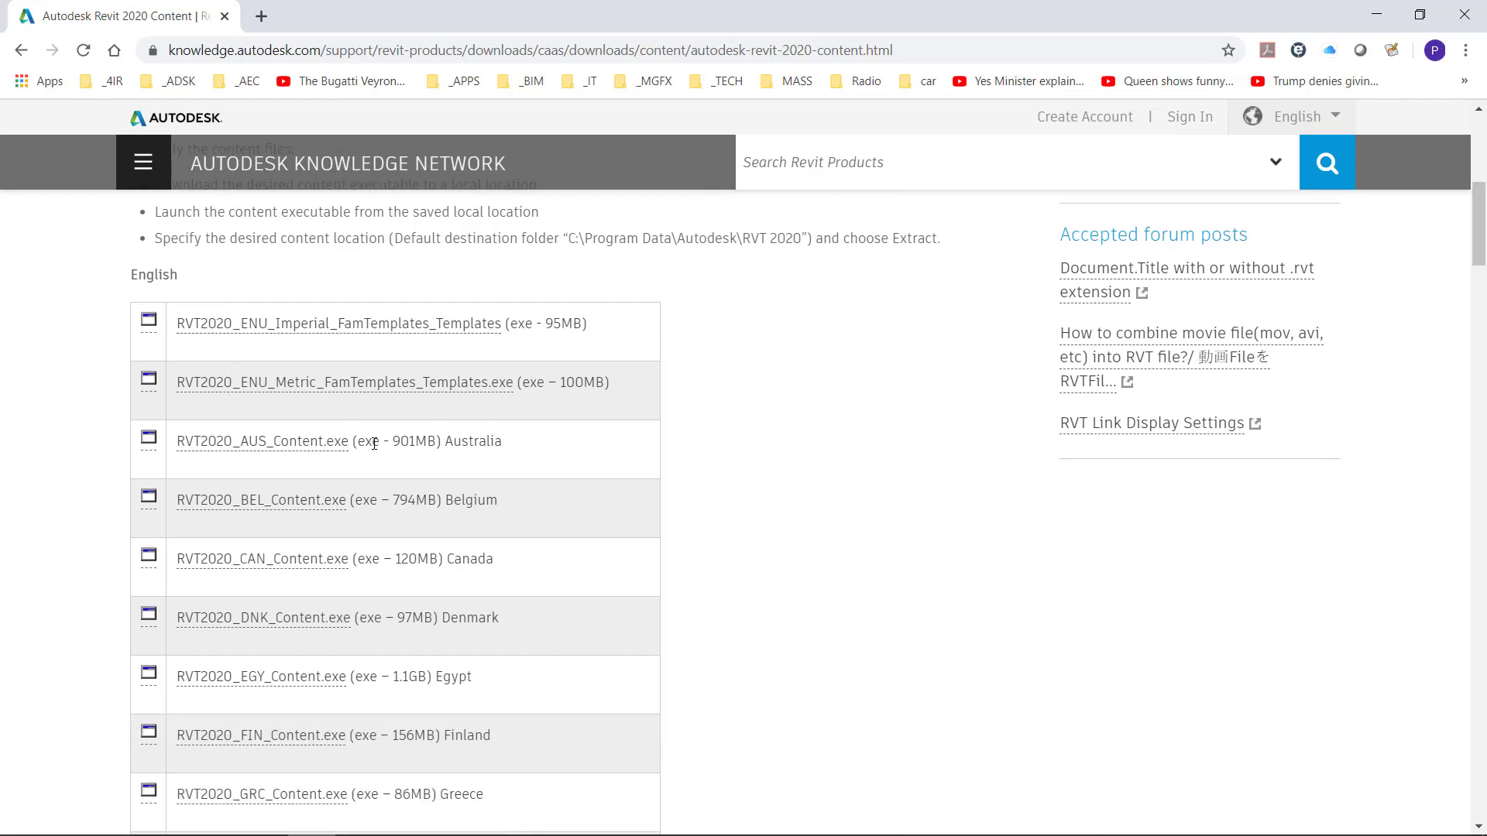
click(477, 443)
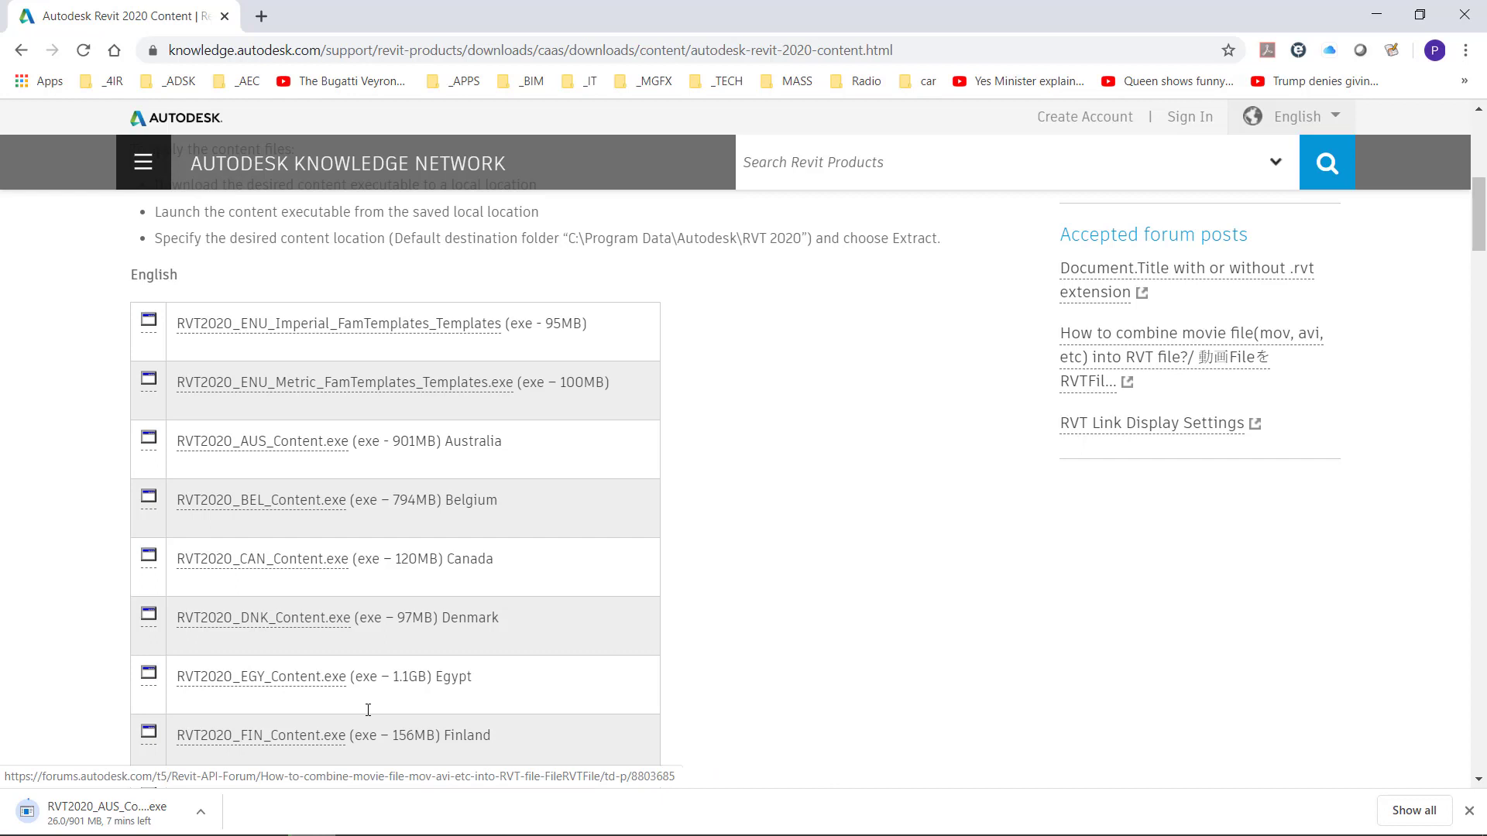
mouse_move(414, 826)
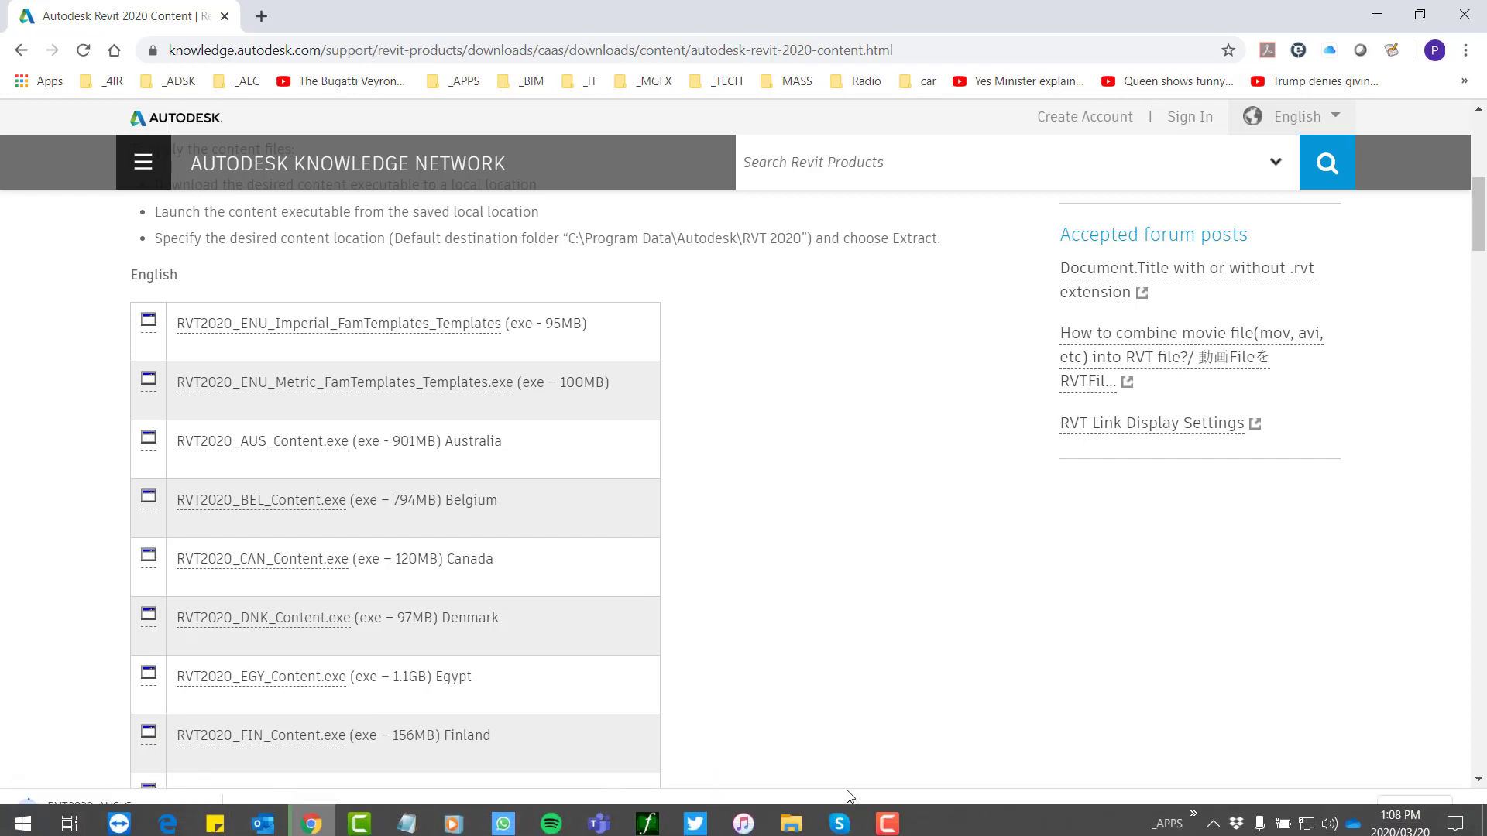
click(798, 819)
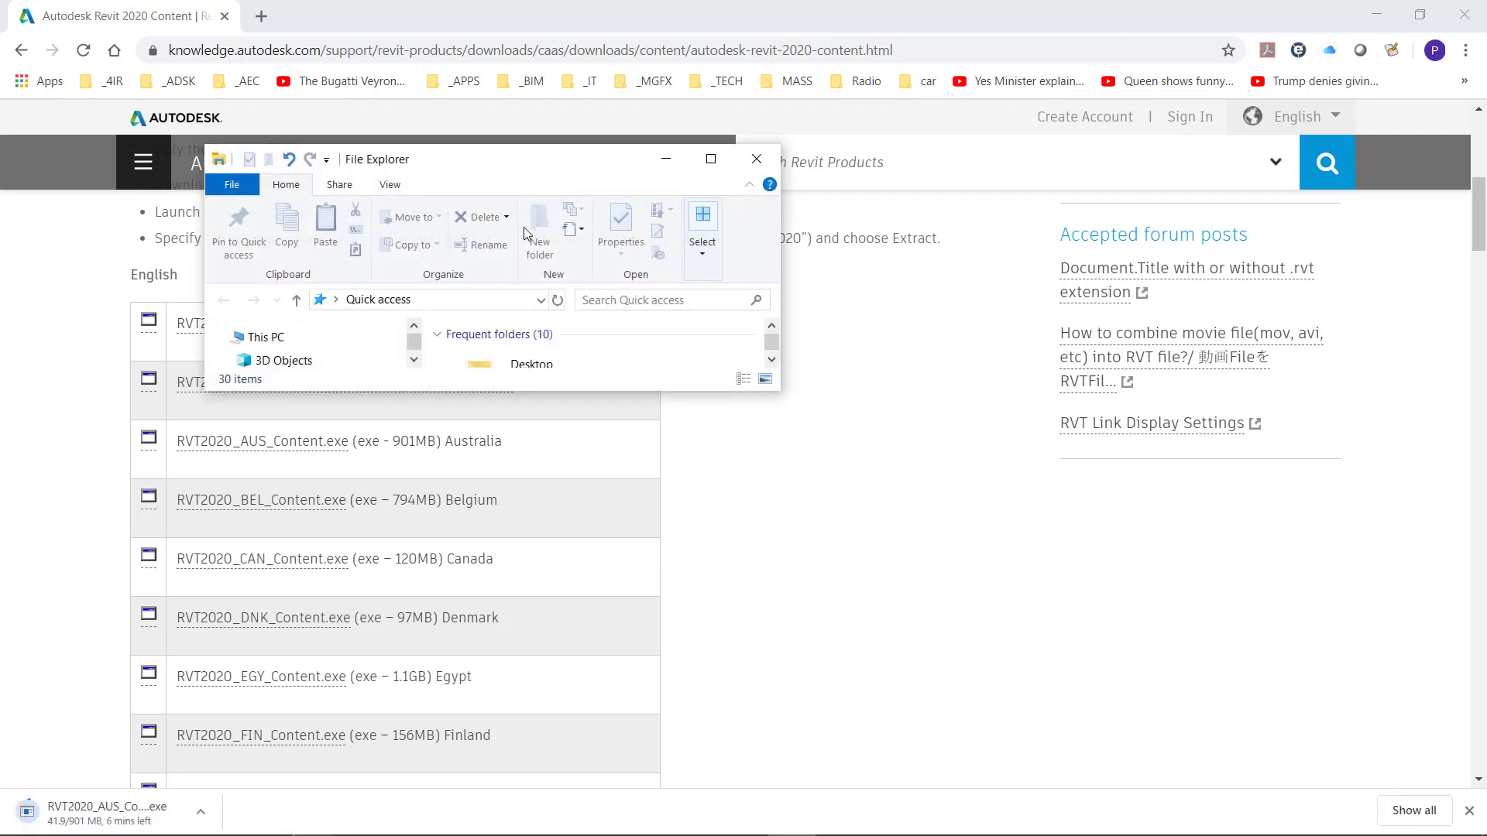
click(710, 159)
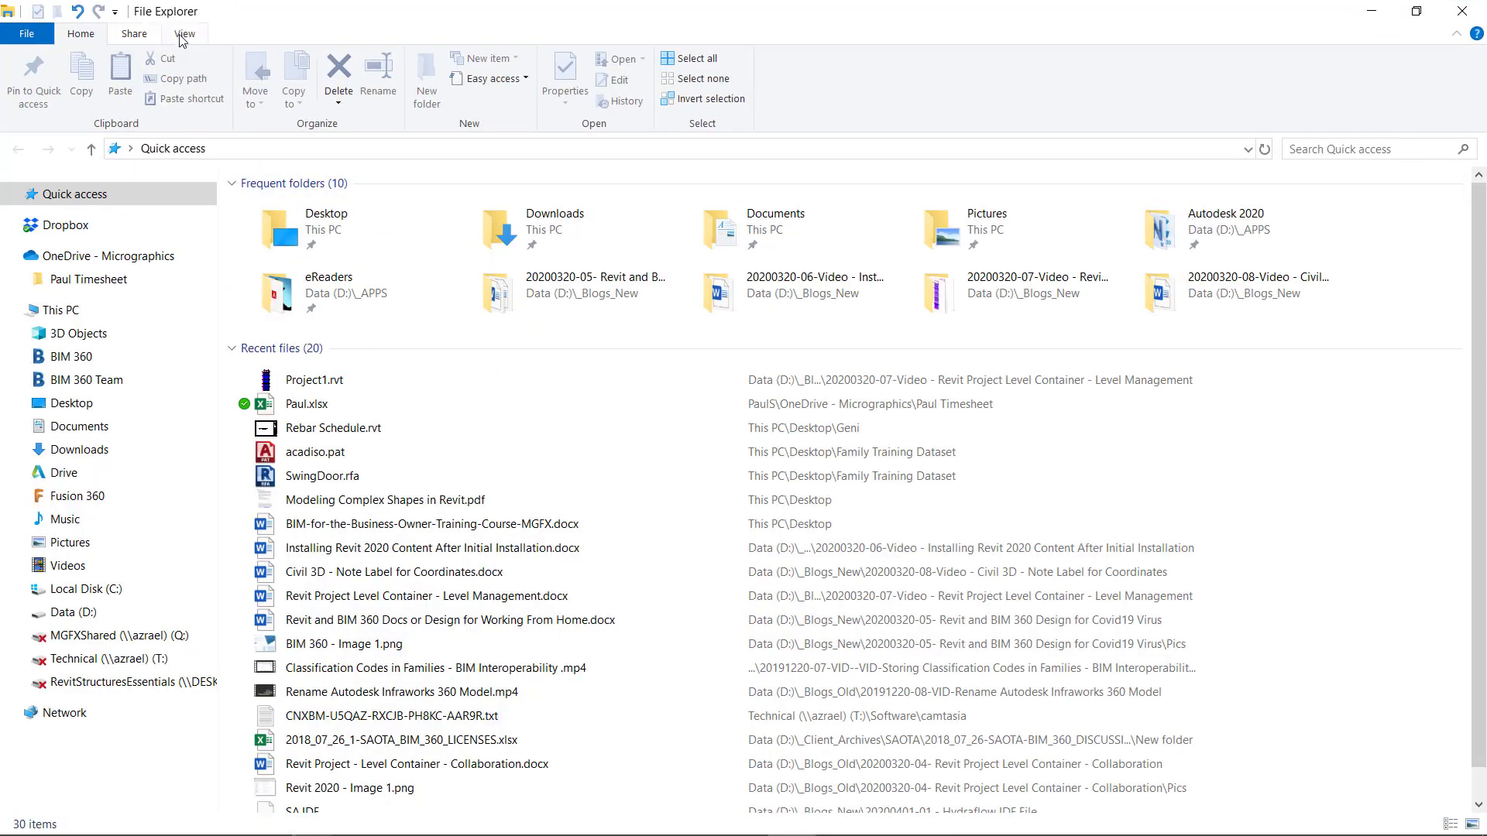
click(186, 35)
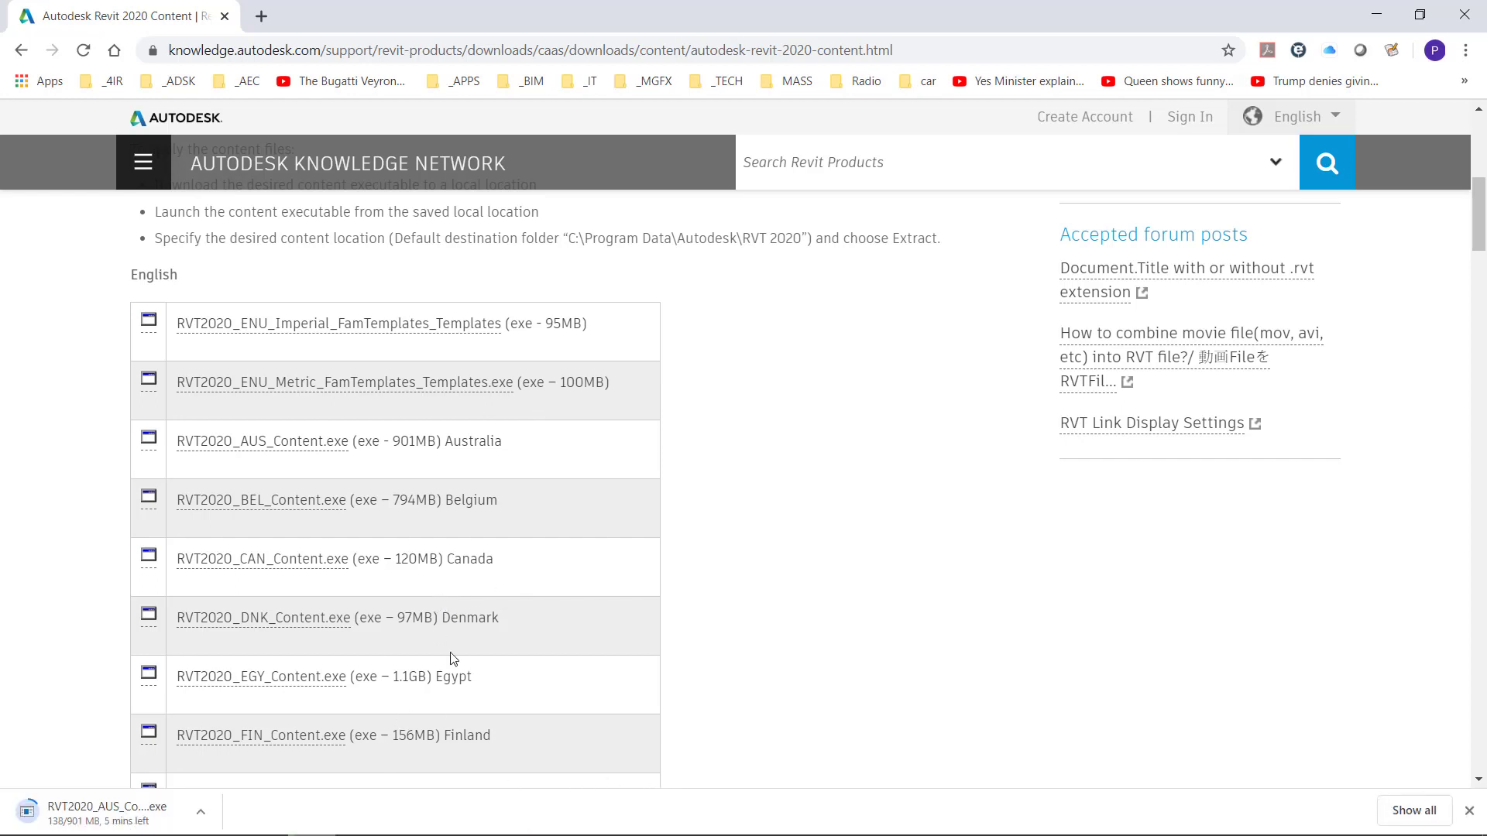
Show the downloaded RVT2020_AUS_Content.exe in its folder and cut it.
click(201, 811)
click(236, 743)
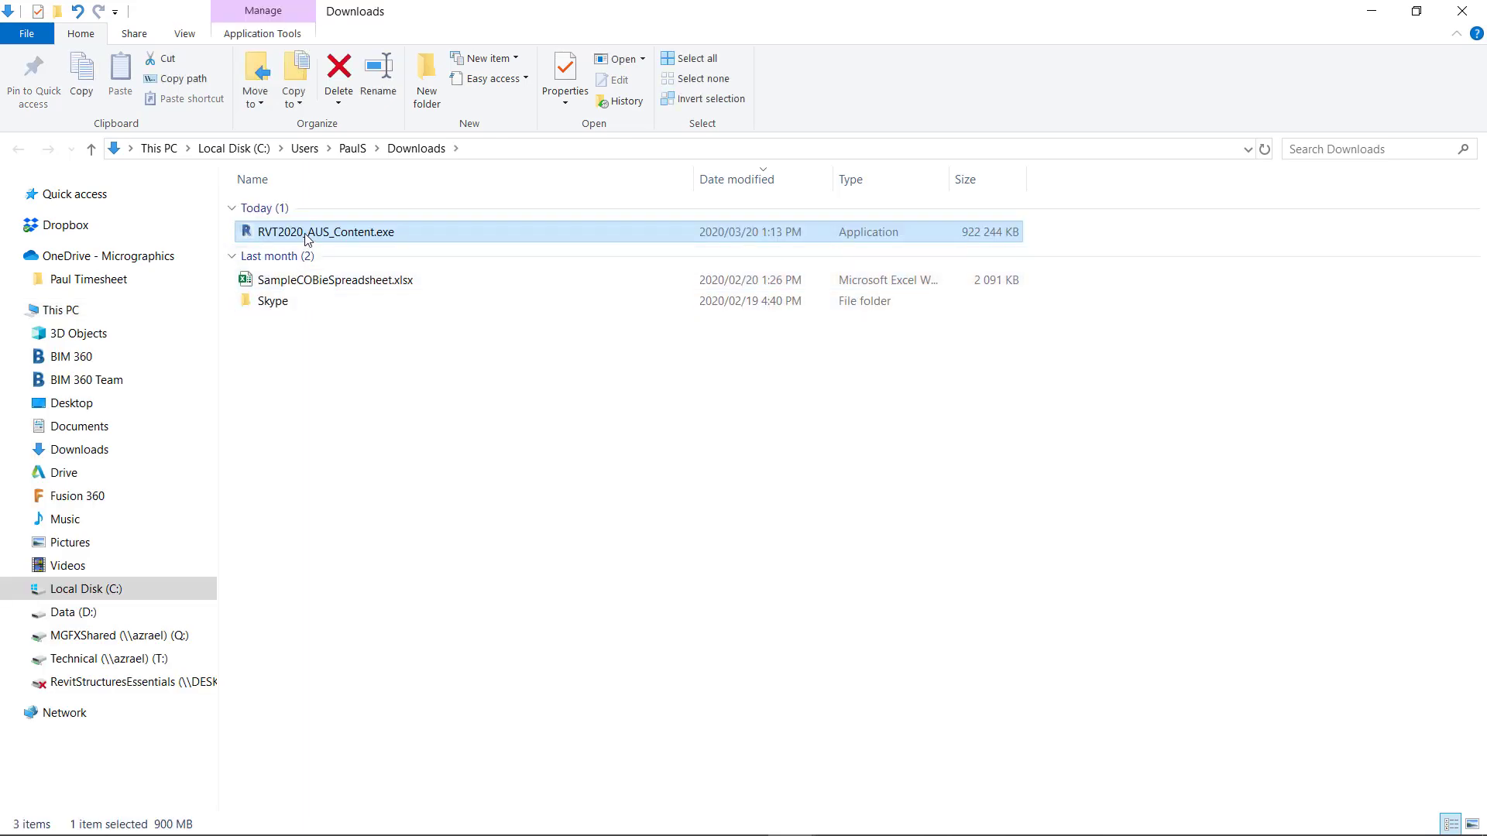
right_click(308, 238)
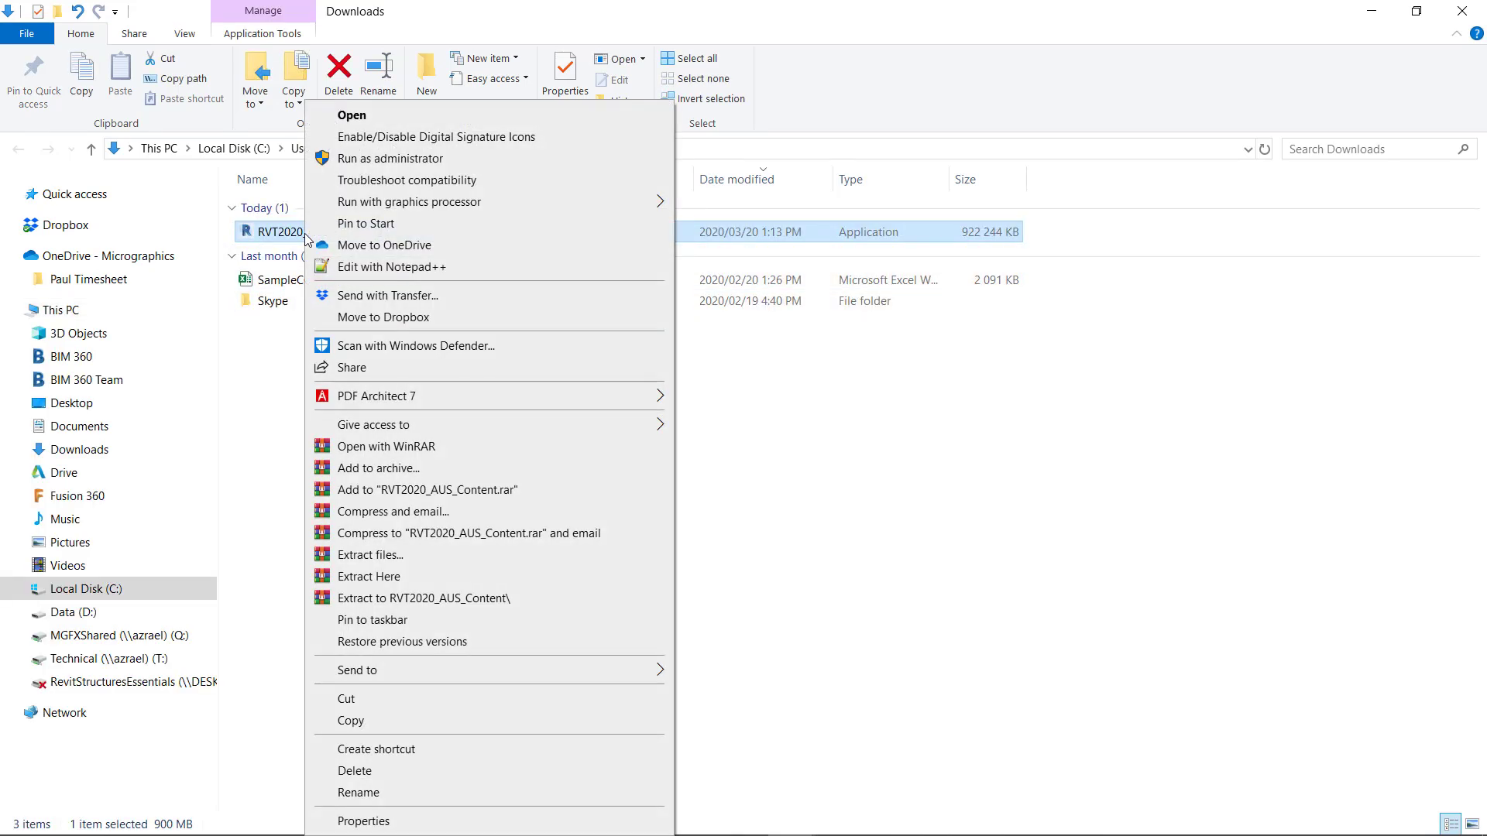
click(346, 699)
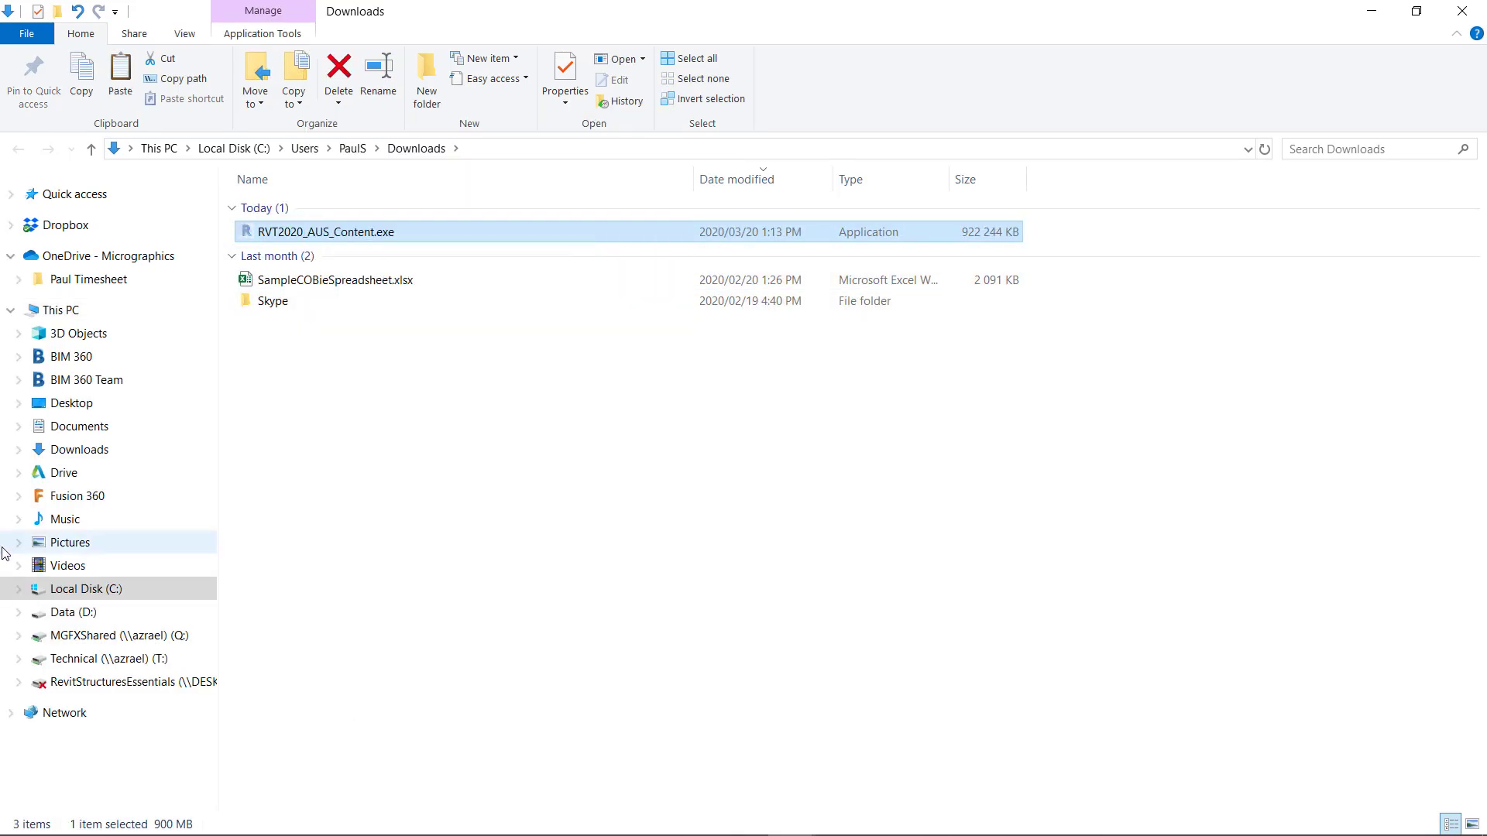
Browse to the D:\ProgramData\Autodesk\RVT 2020 folder.
click(90, 593)
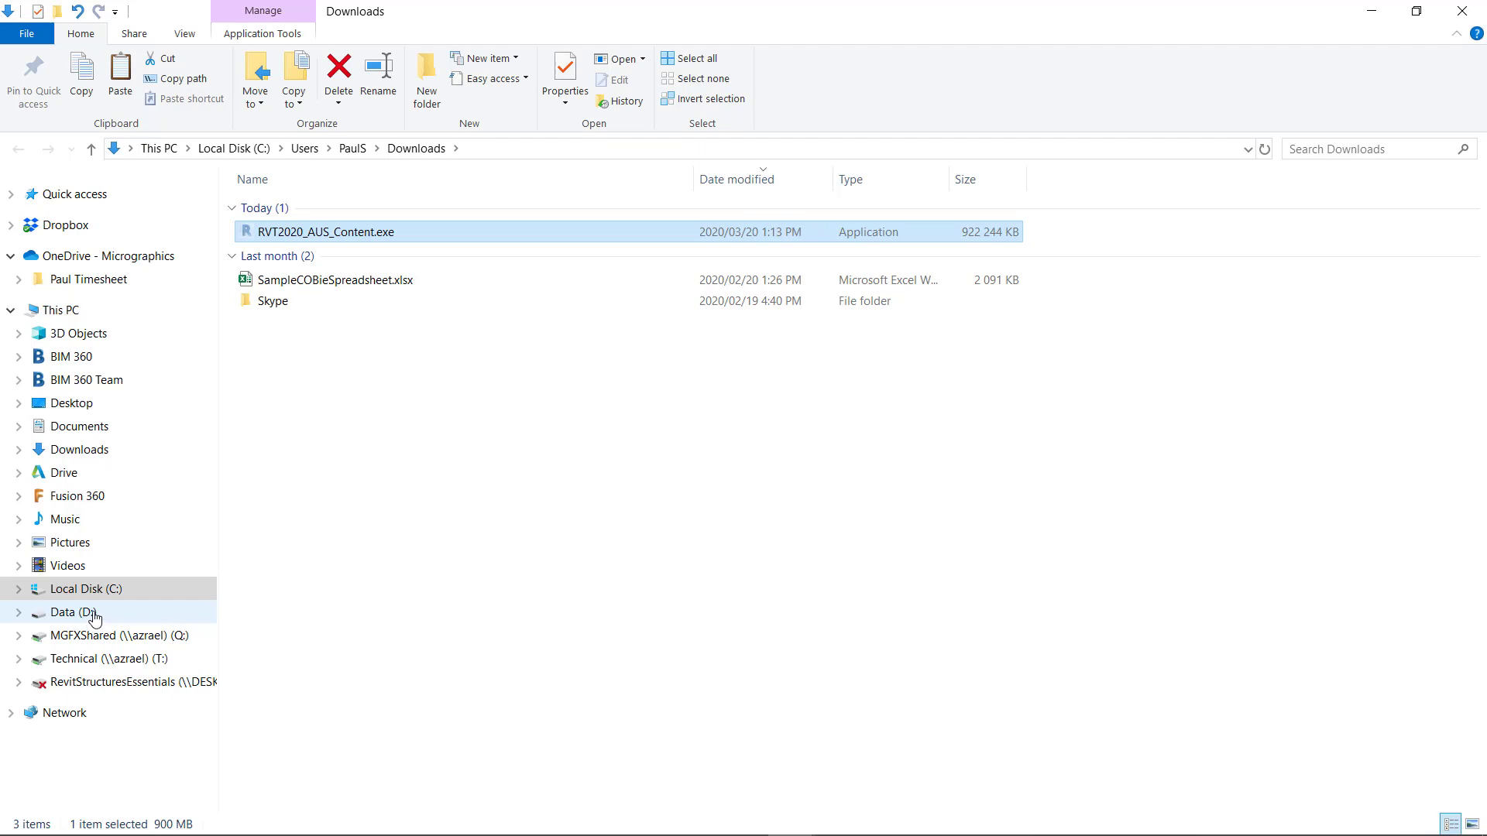
click(68, 611)
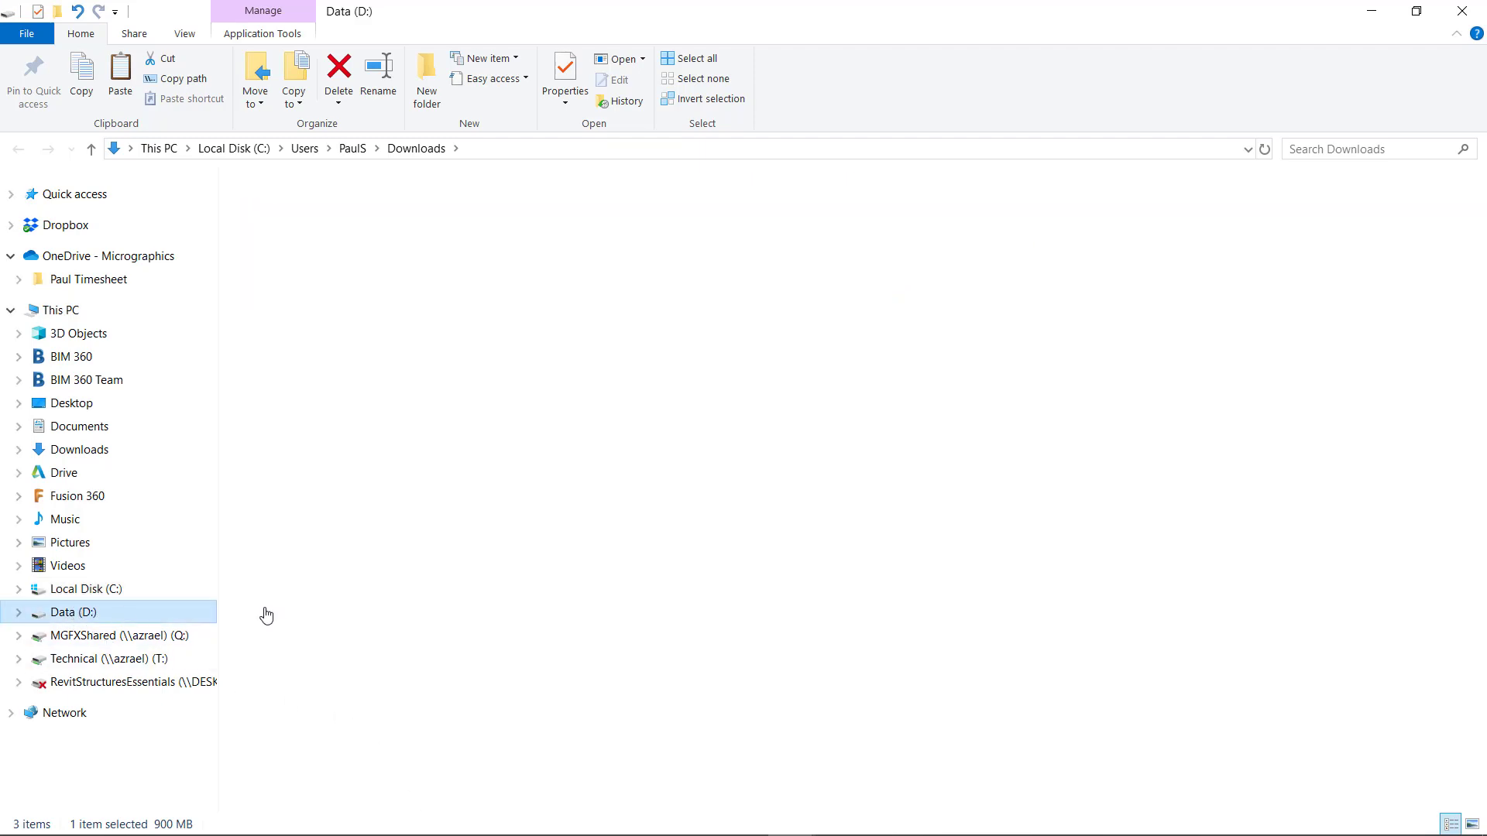
scroll(310, 387, down, 12)
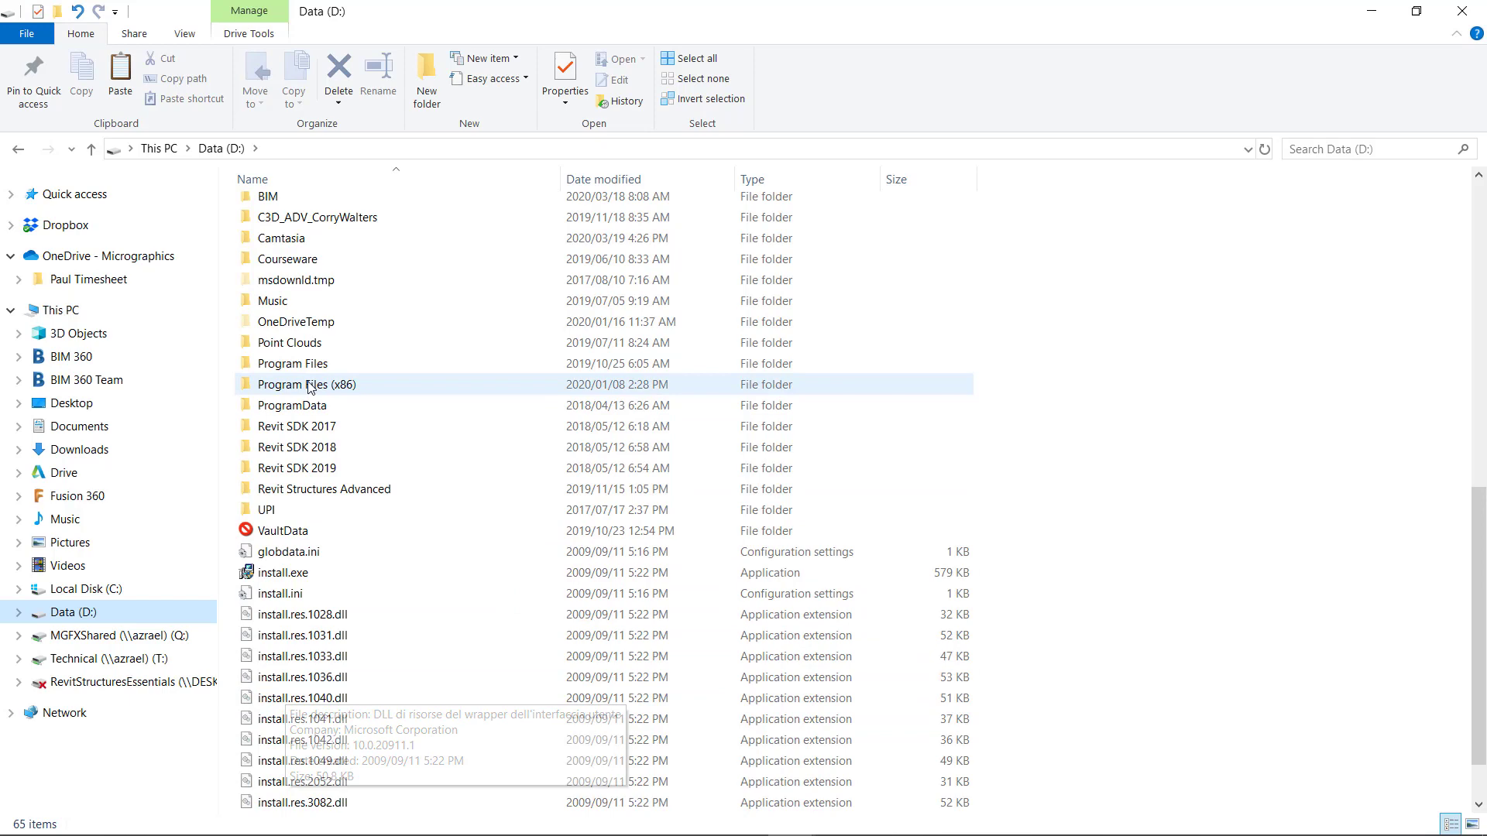
scroll(322, 292, up, 2)
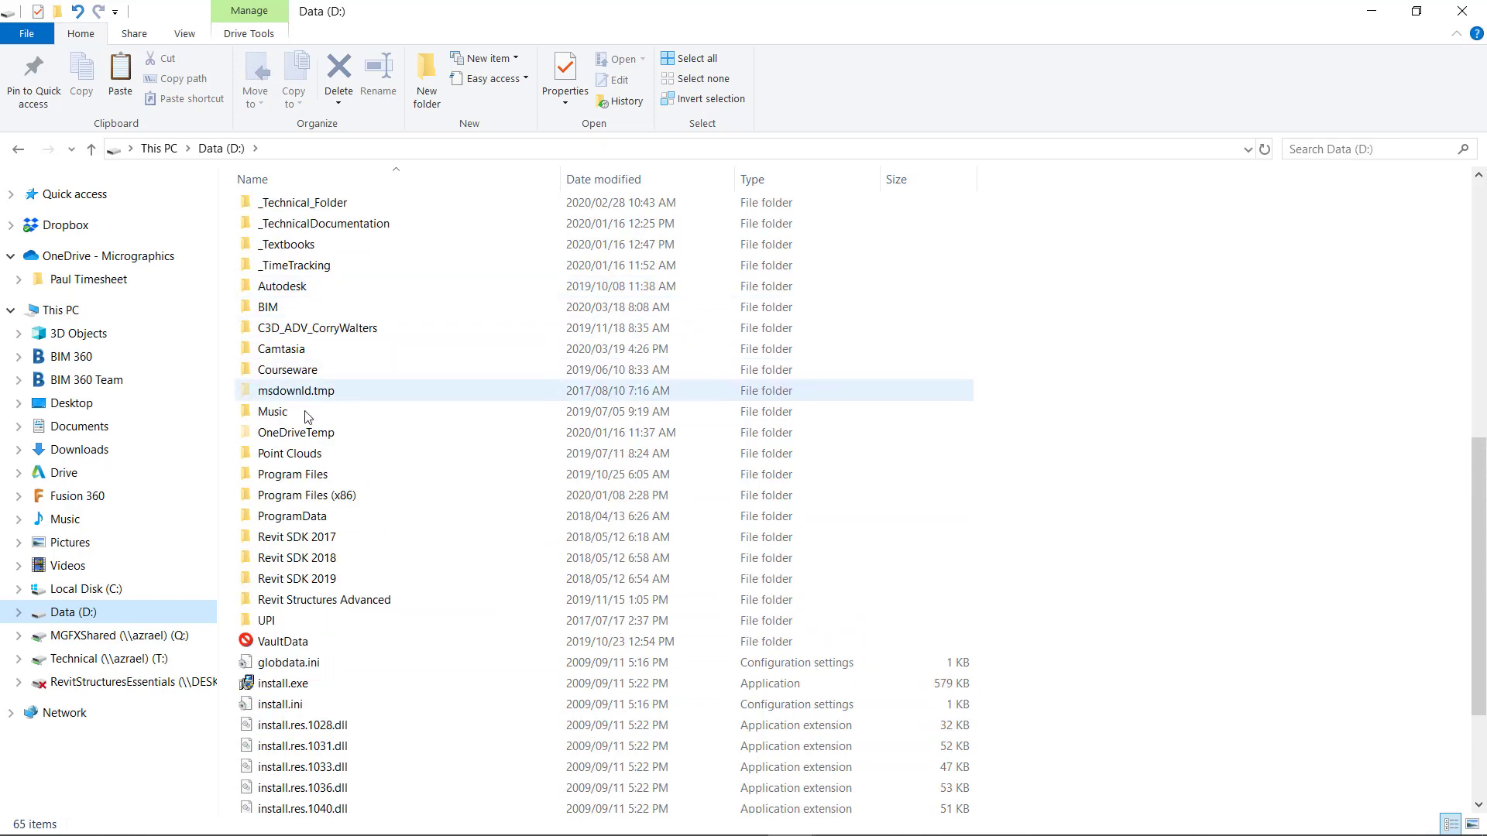
click(304, 517)
double_click(304, 517)
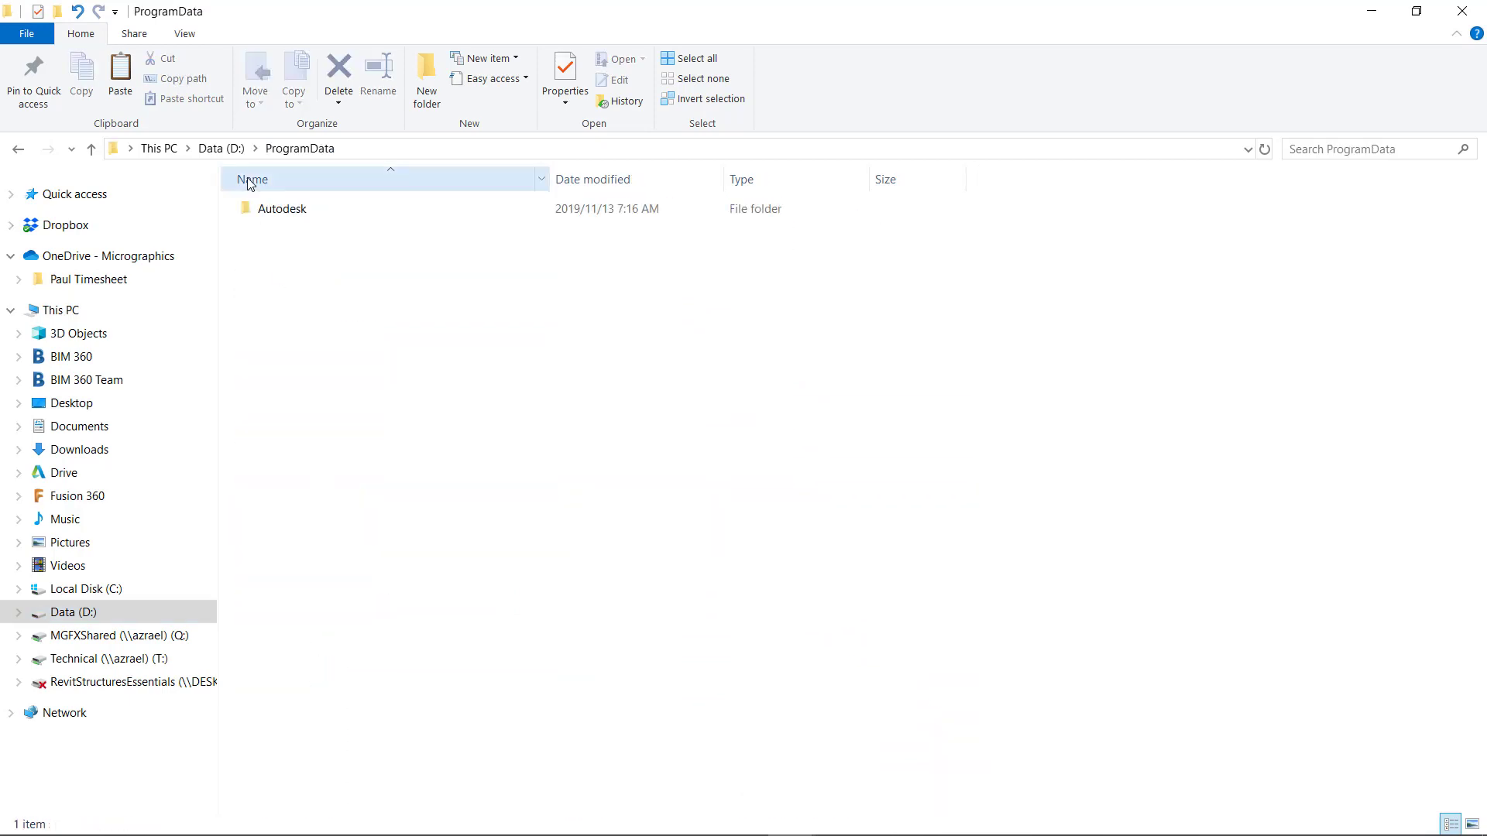
double_click(293, 211)
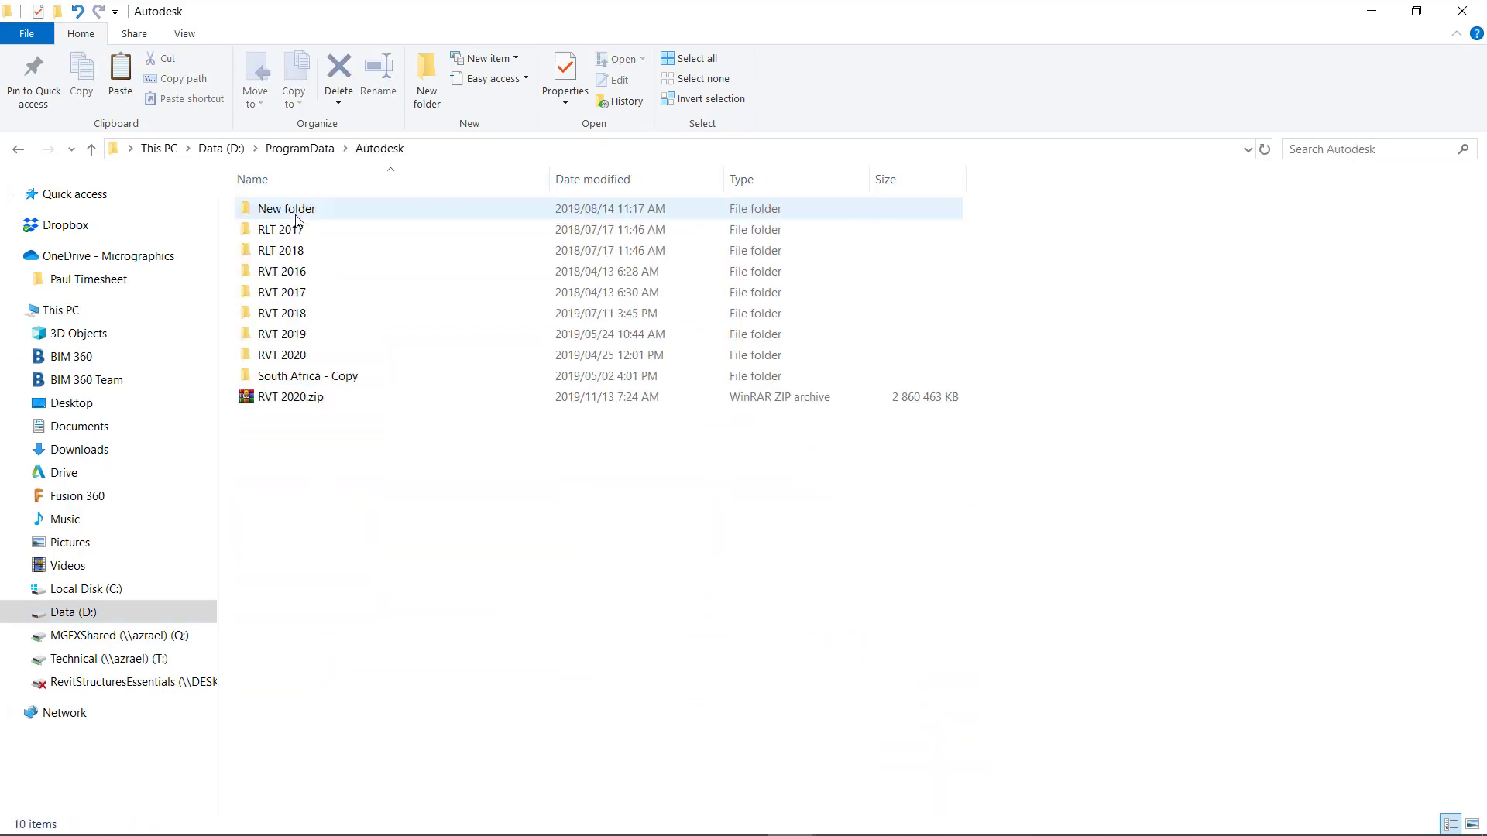
double_click(300, 362)
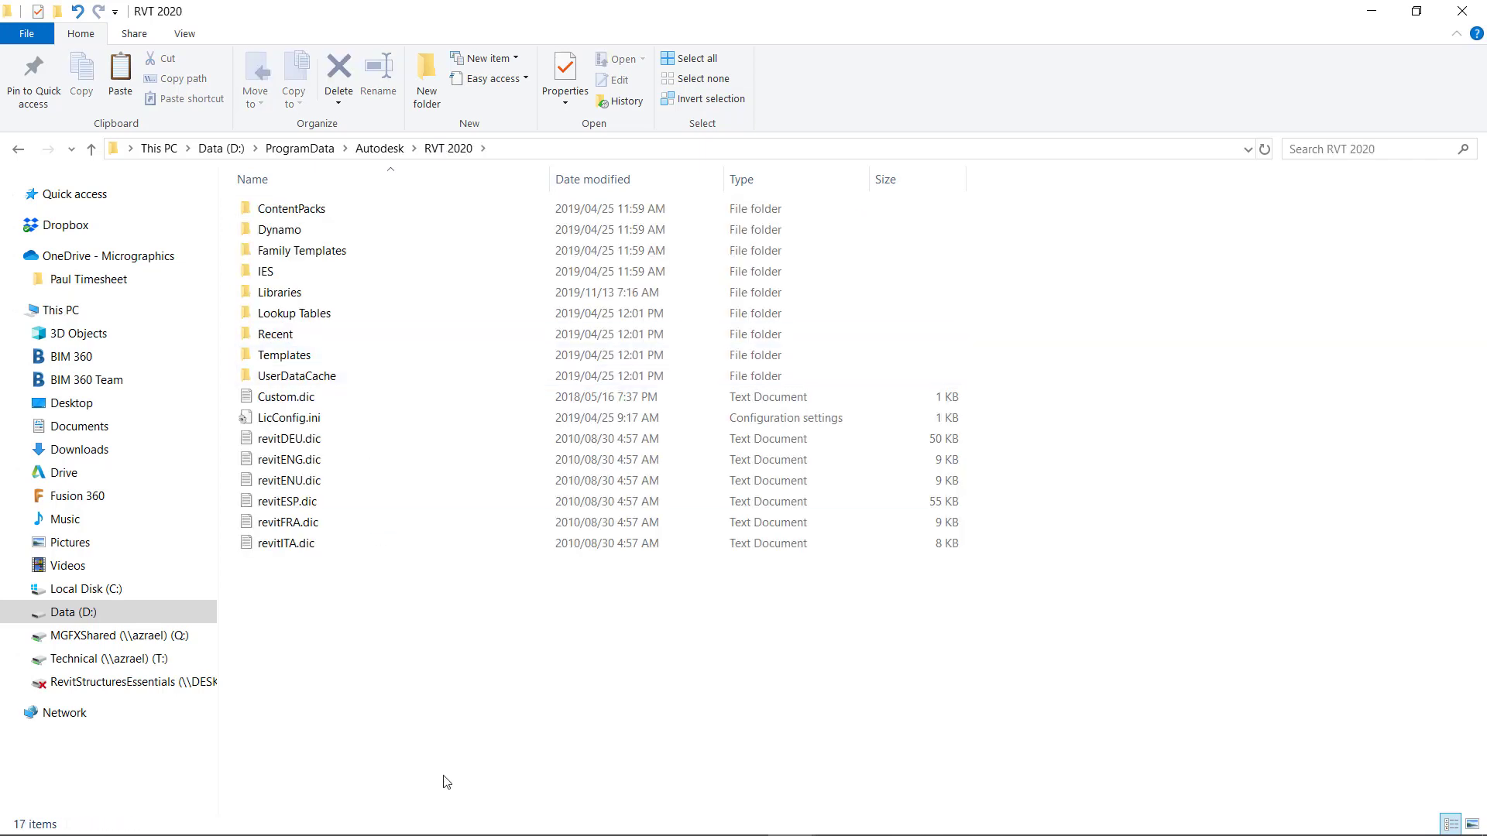
Paste RVT2020_AUS_Content.exe into the RVT 2020 folder.
right_click(387, 656)
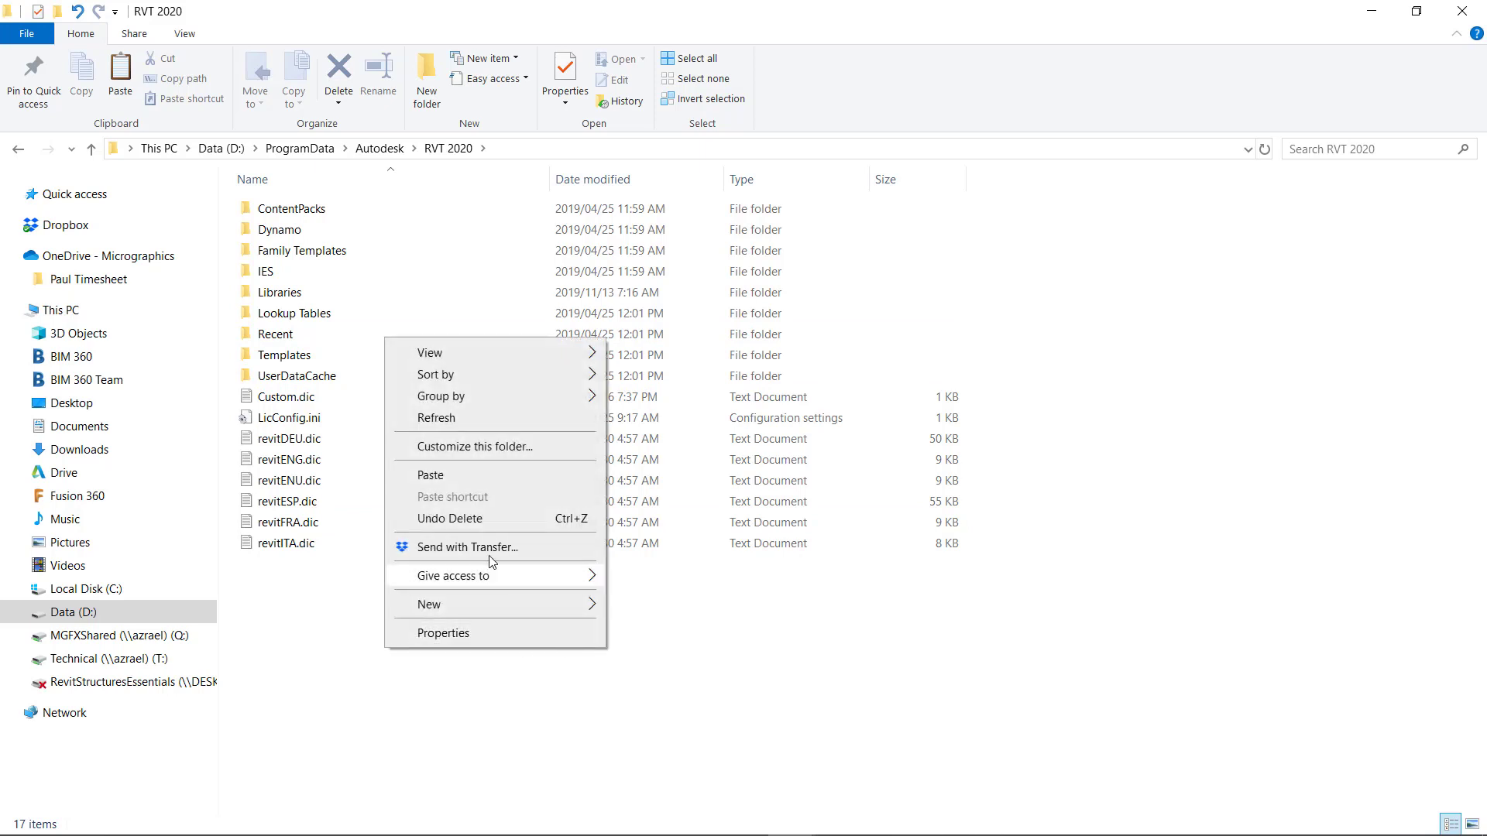
click(491, 478)
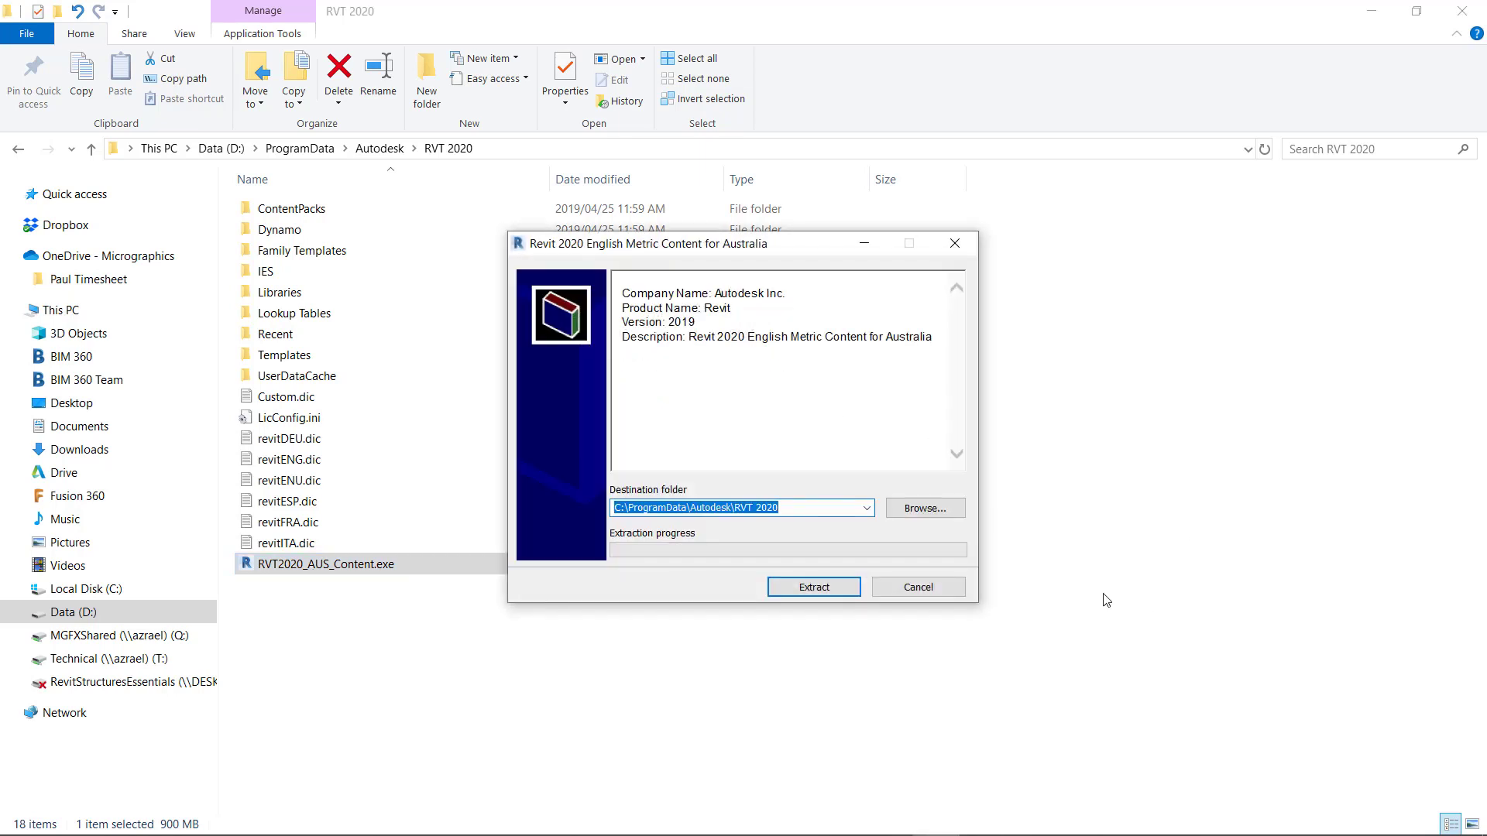
Extract the Revit 2020 English Metric Content for Australia.
click(830, 573)
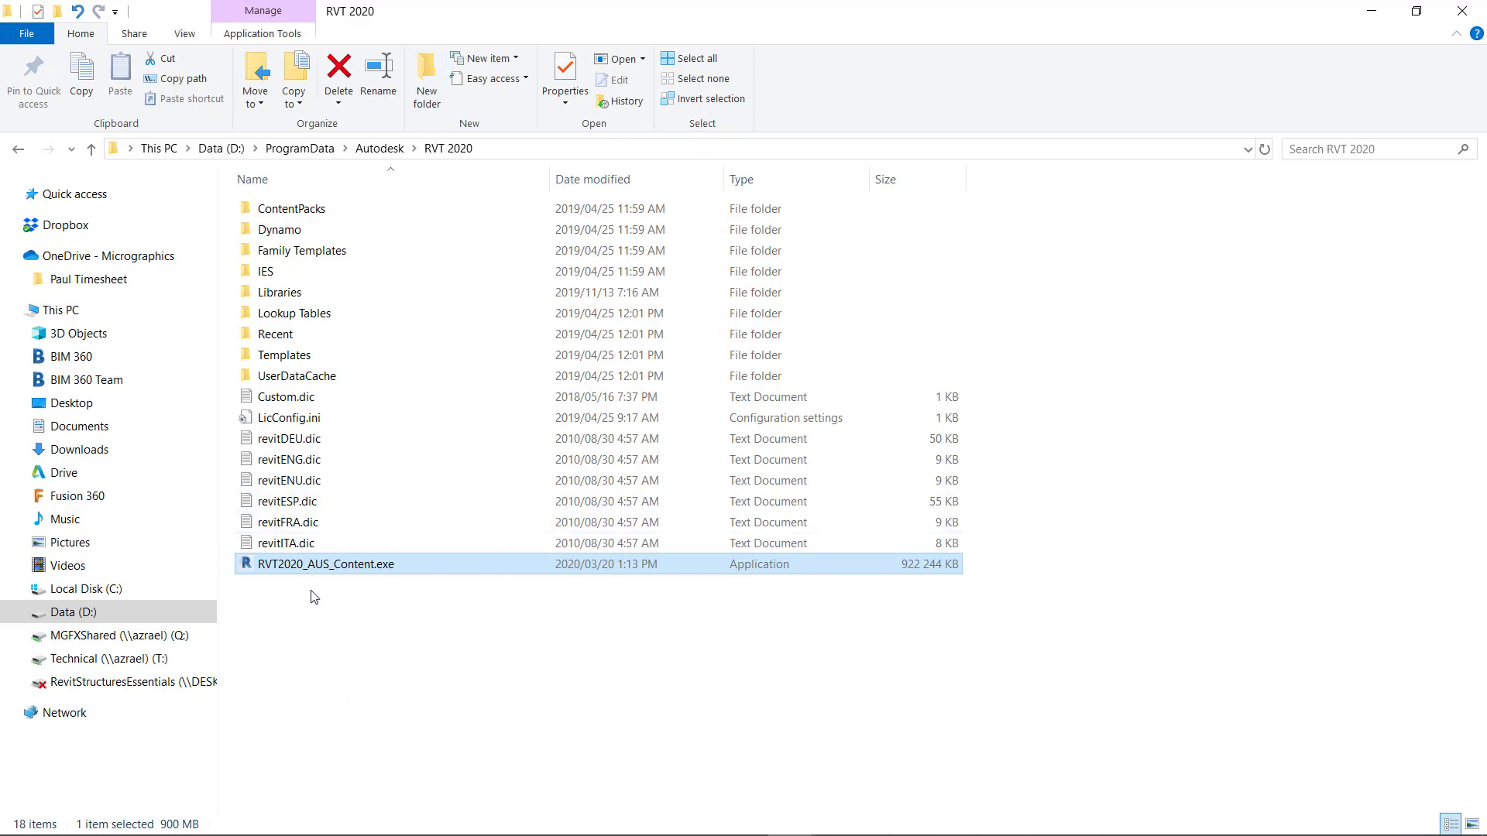
Check the Libraries folder on drive D, then return to RVT 2020.
click(352, 617)
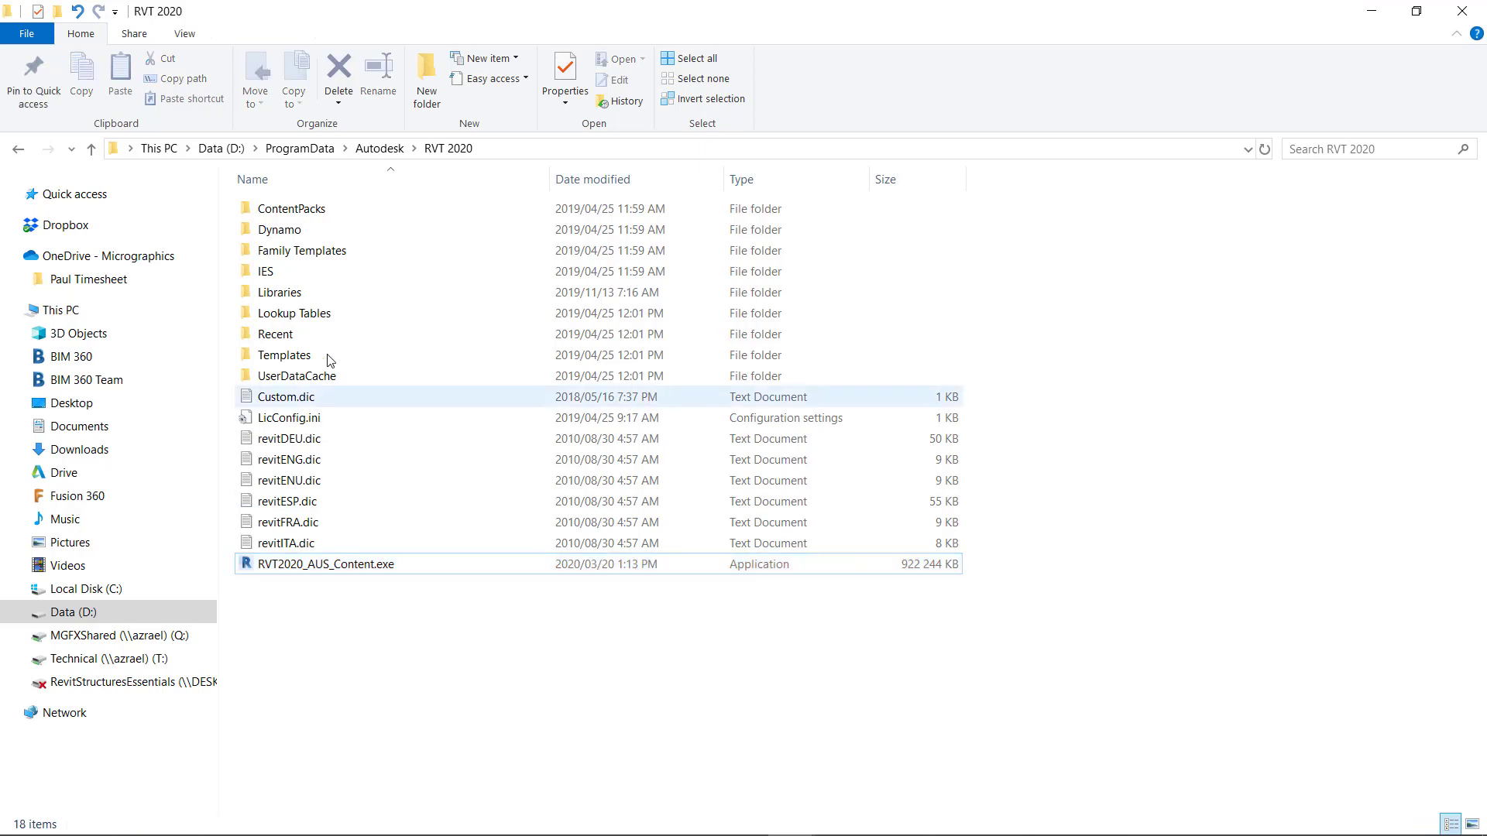
double_click(279, 292)
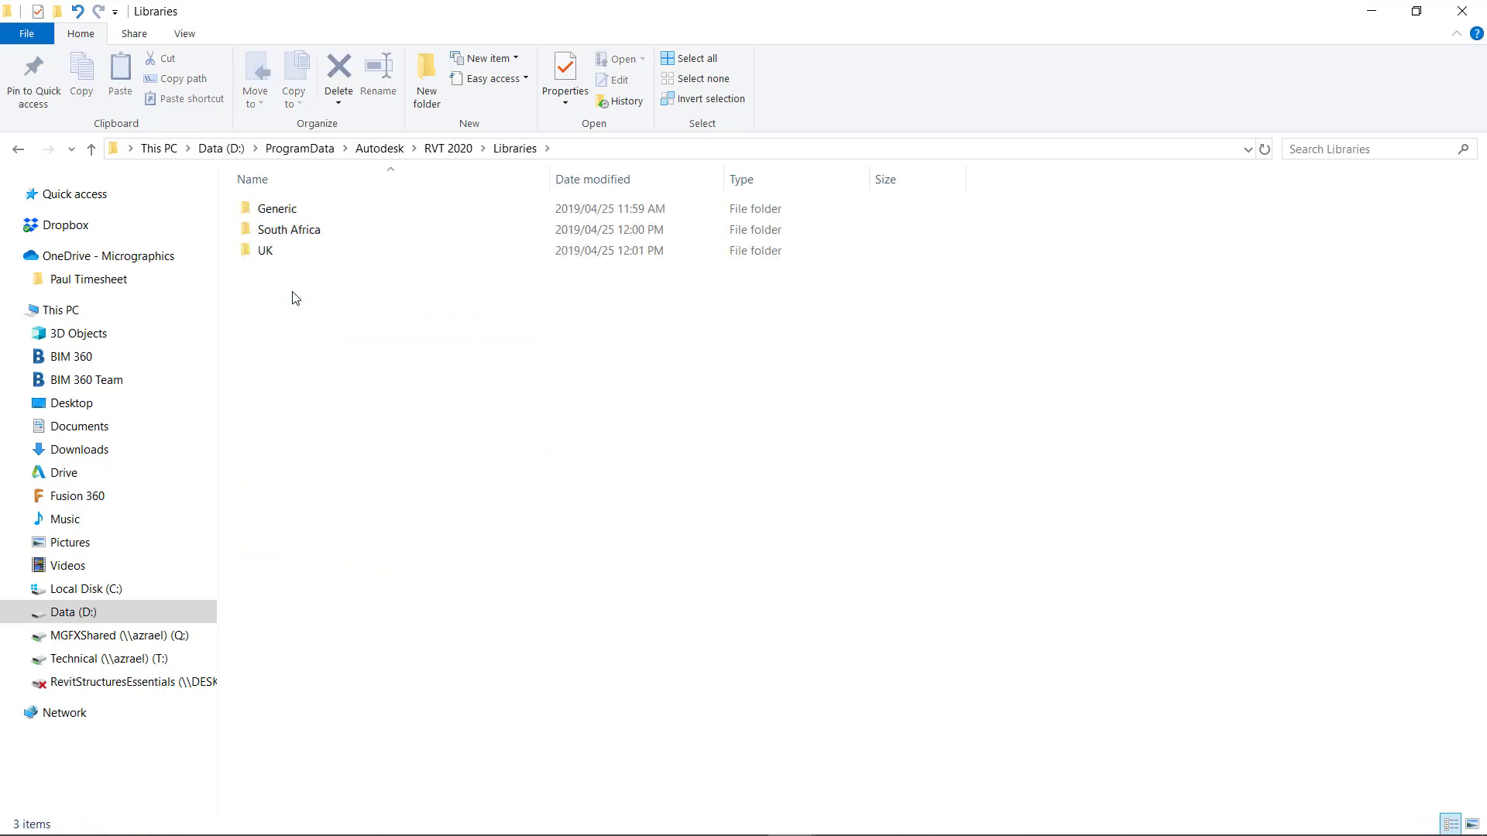
click(91, 149)
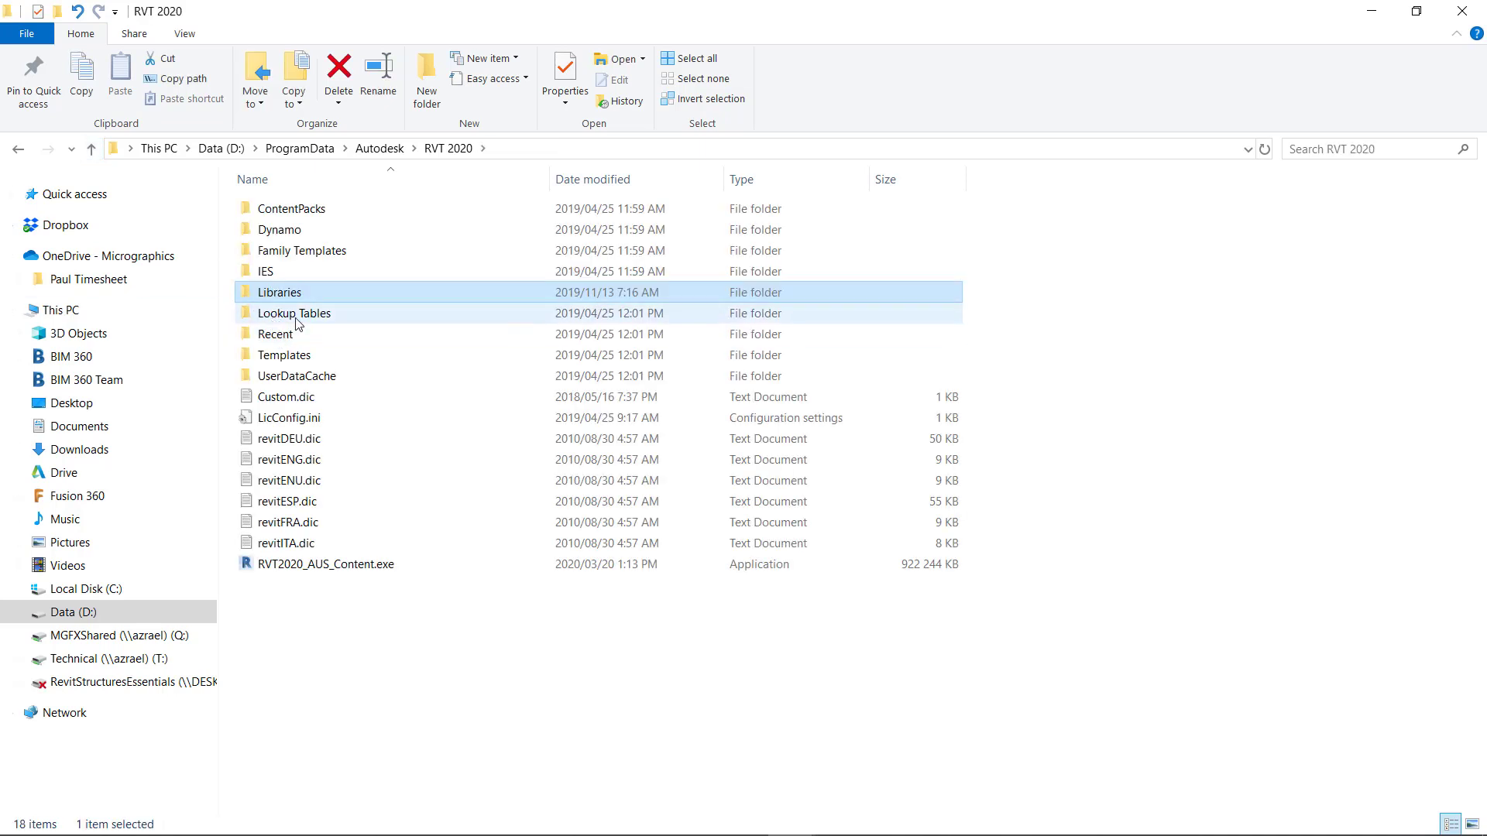
mouse_move(300, 324)
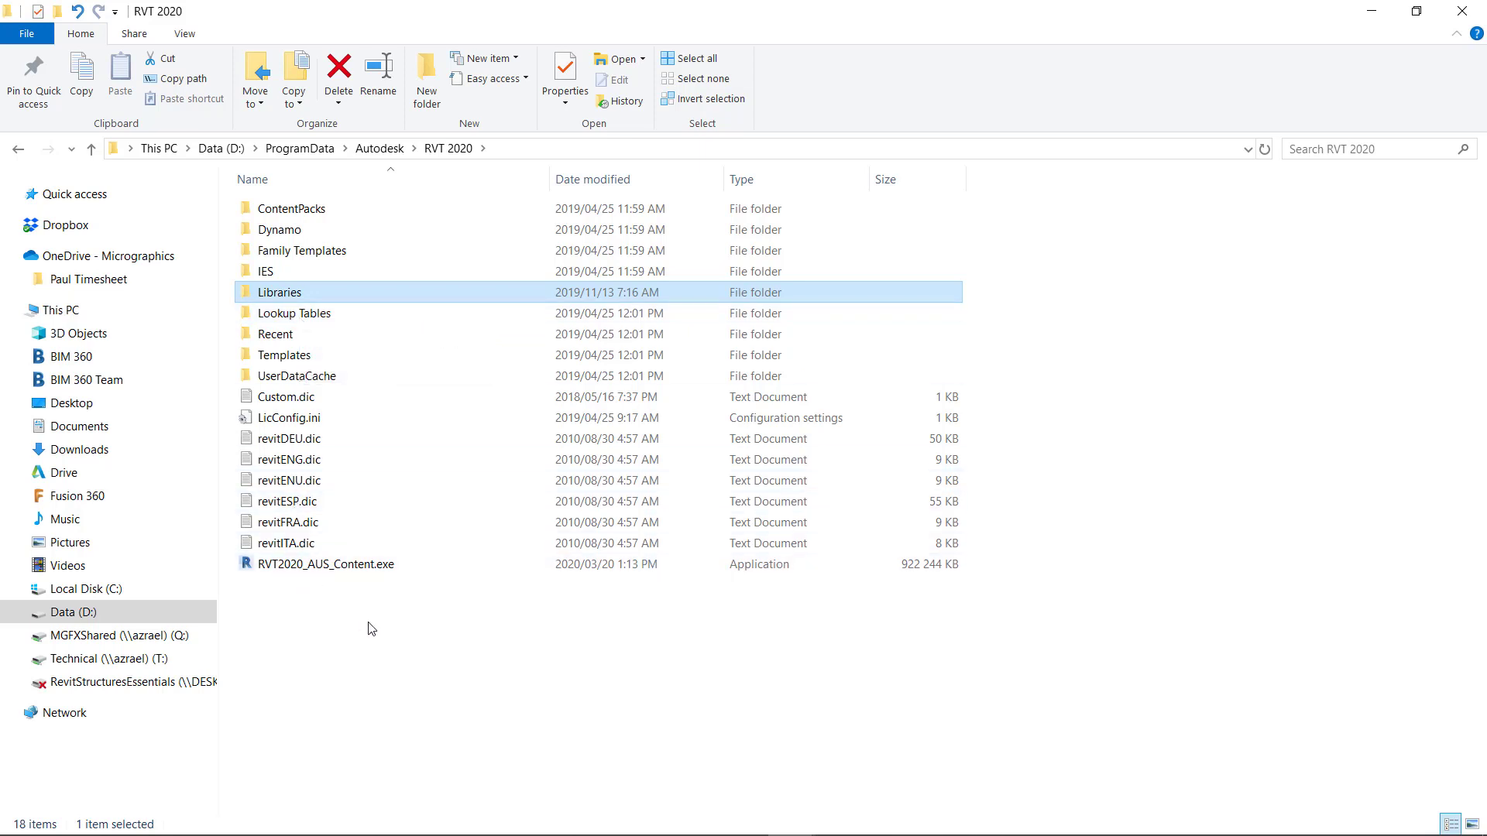
Browse to C:\ProgramData\Autodesk\RVT 2020\Libraries and bring up the Australia folder's context menu.
click(120, 593)
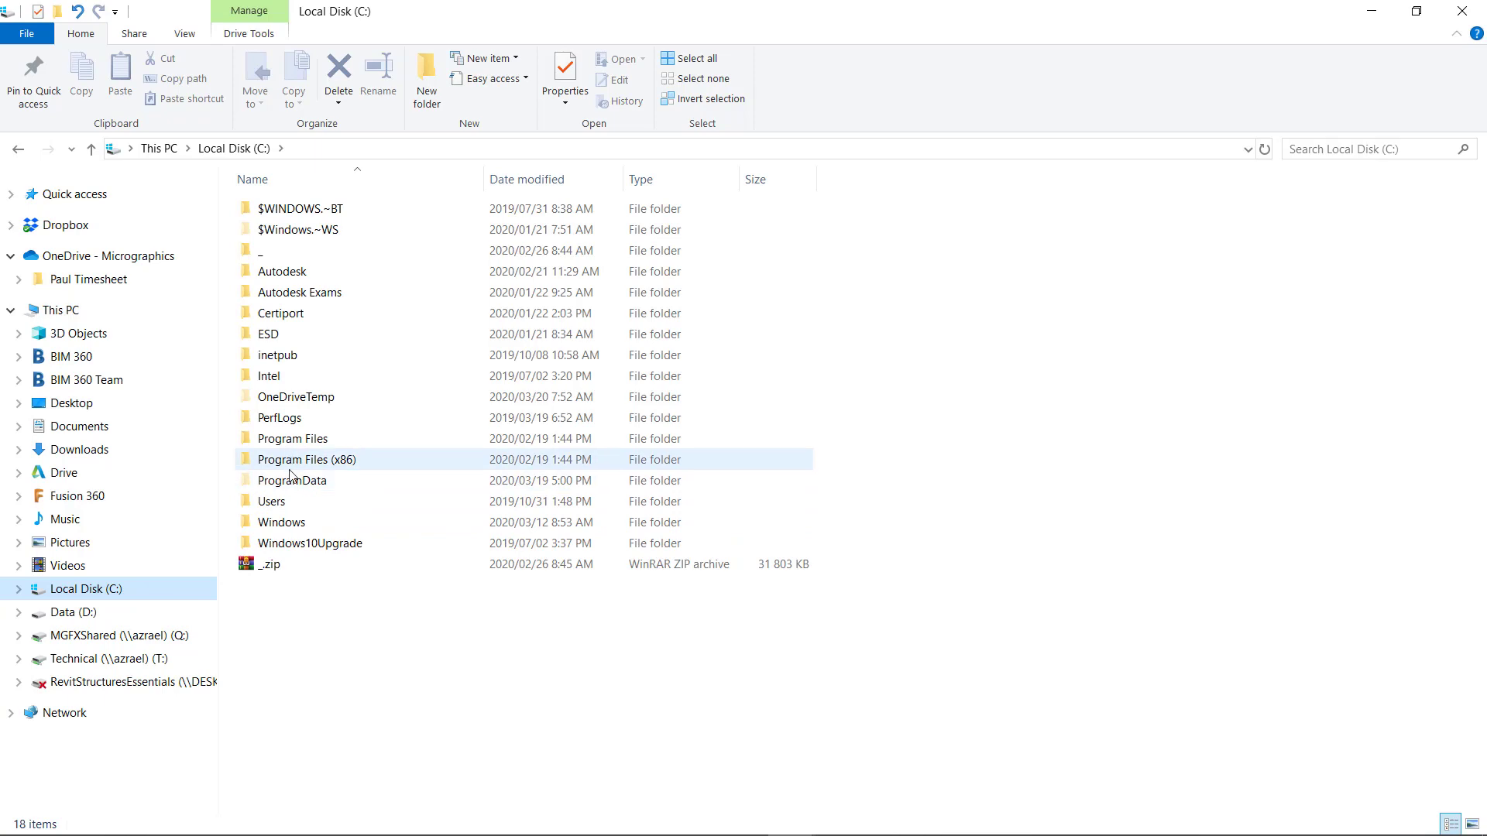
double_click(291, 480)
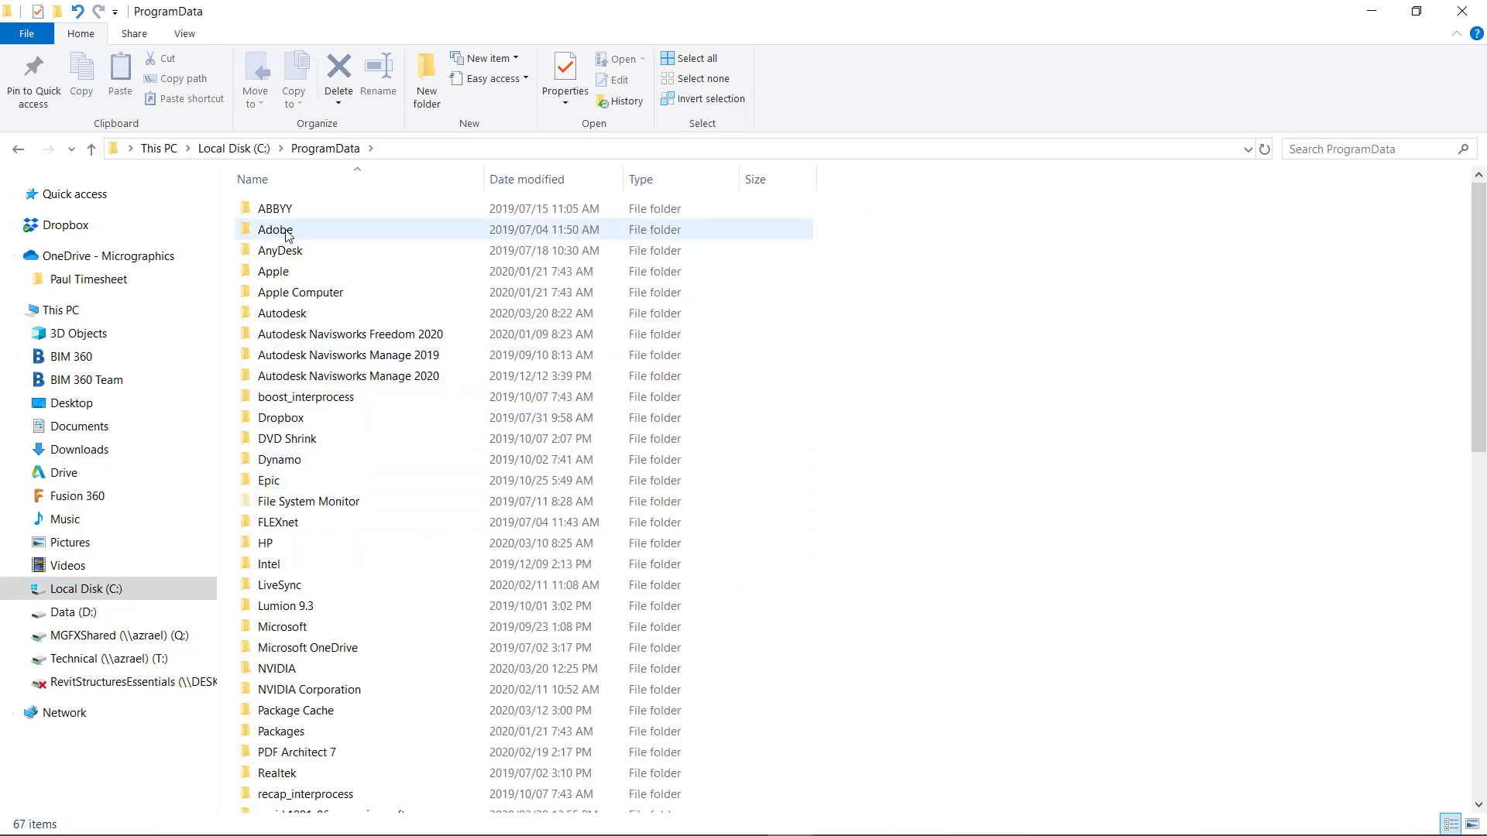
double_click(292, 312)
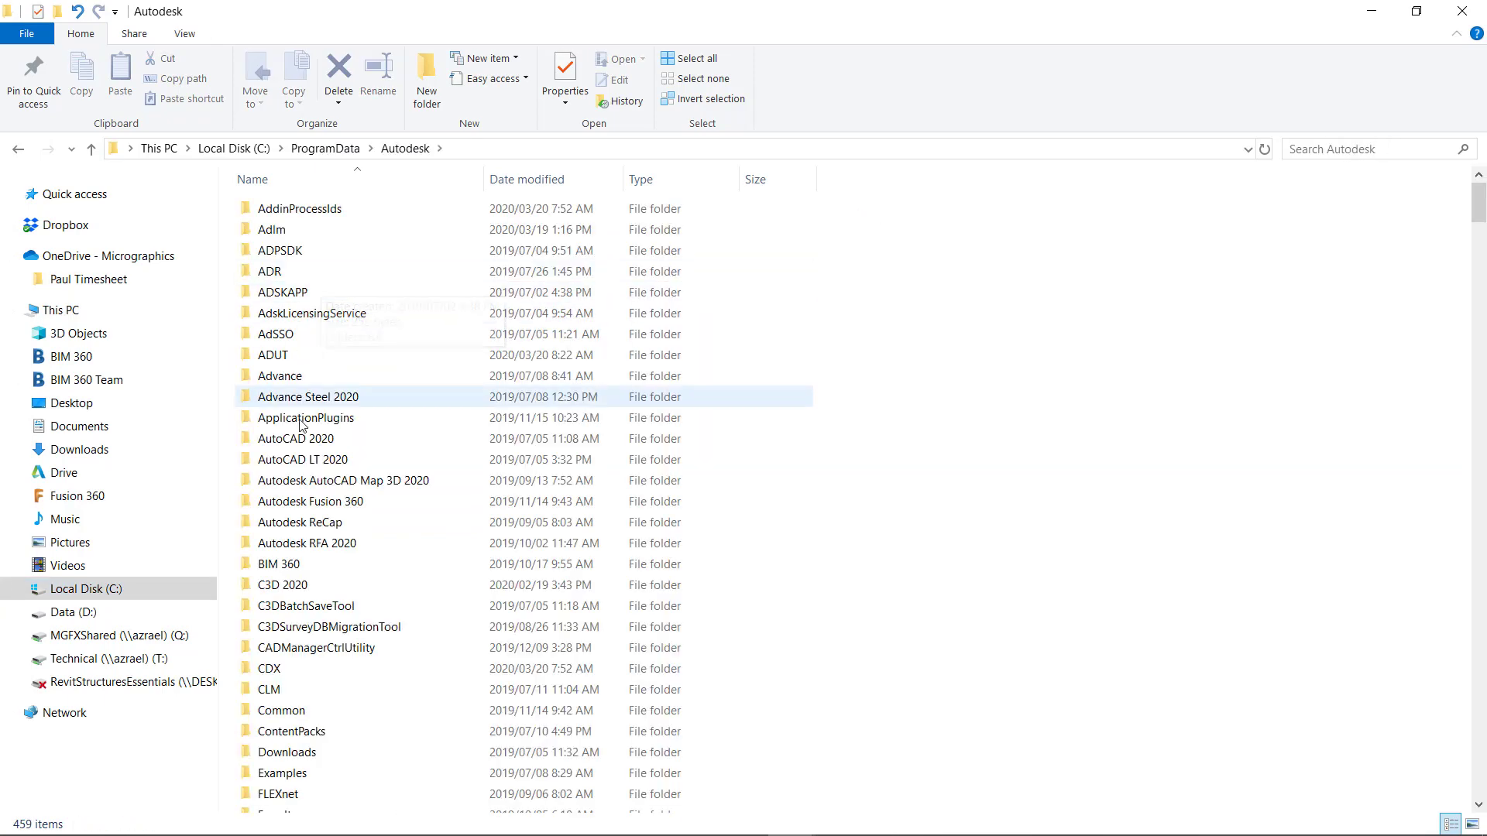
scroll(315, 658, down, 9)
scroll(315, 658, down, 4)
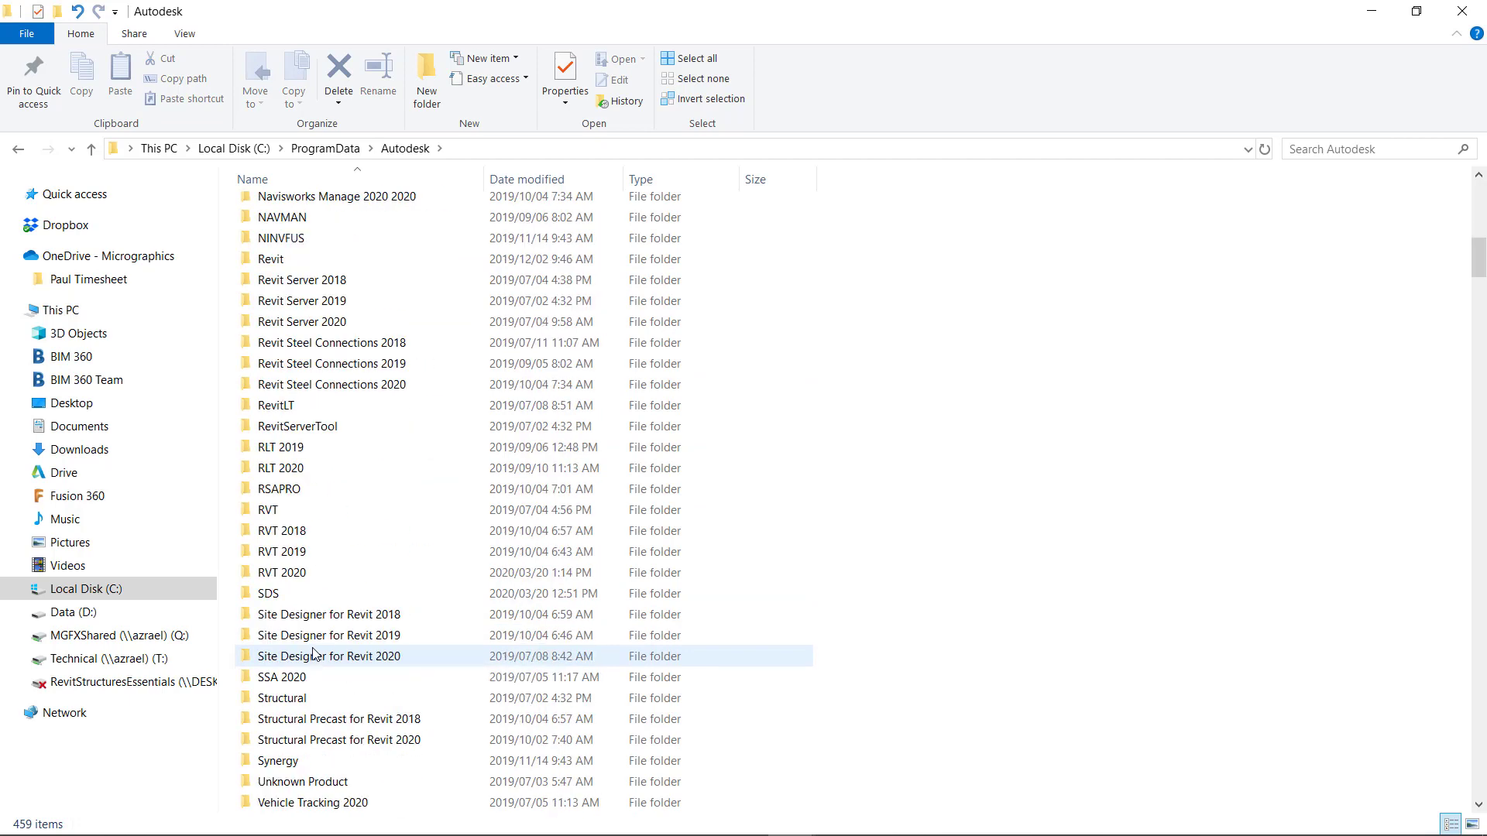
click(284, 577)
double_click(284, 577)
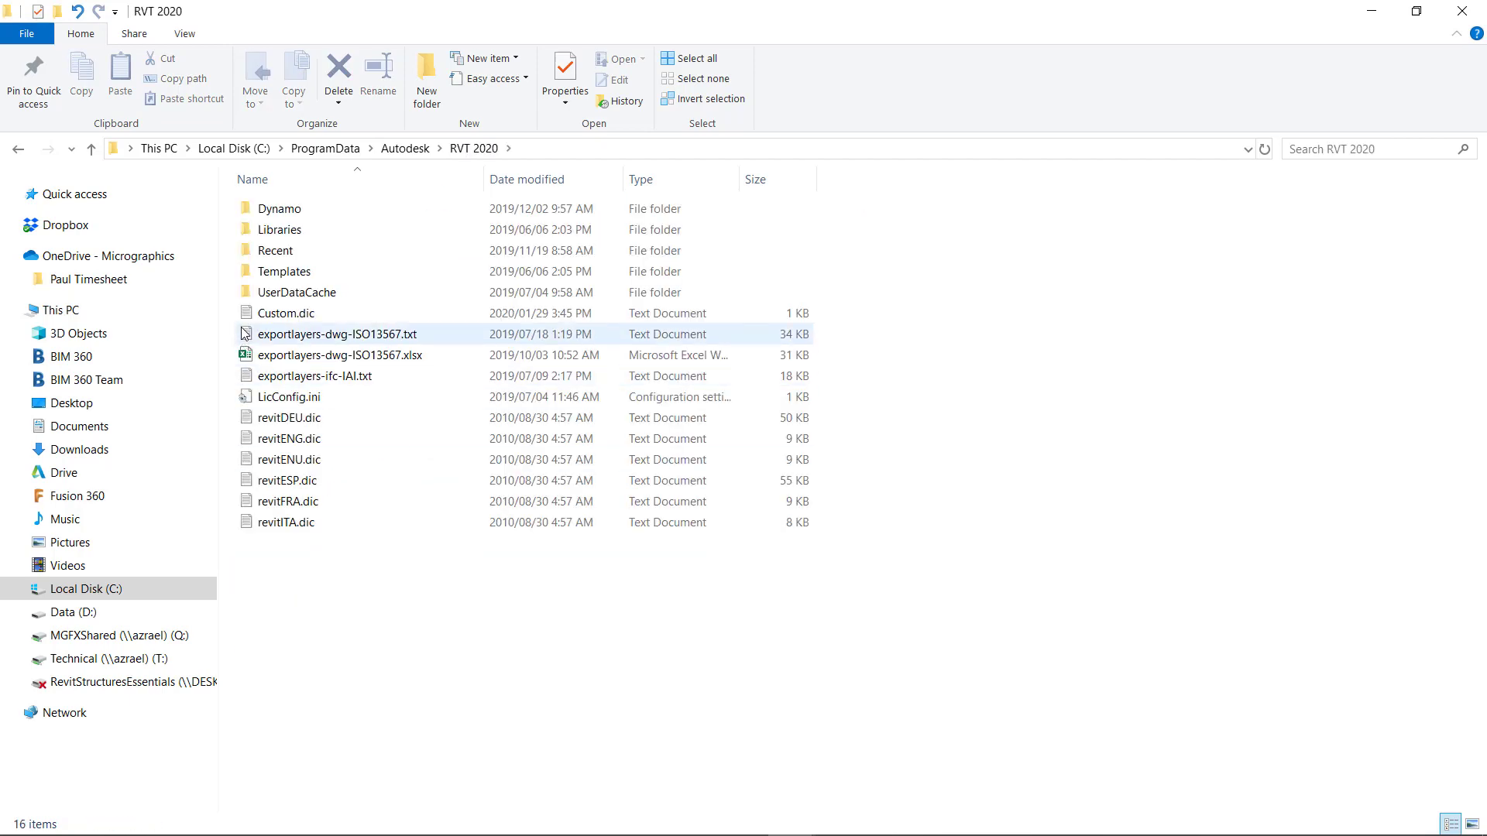
double_click(285, 237)
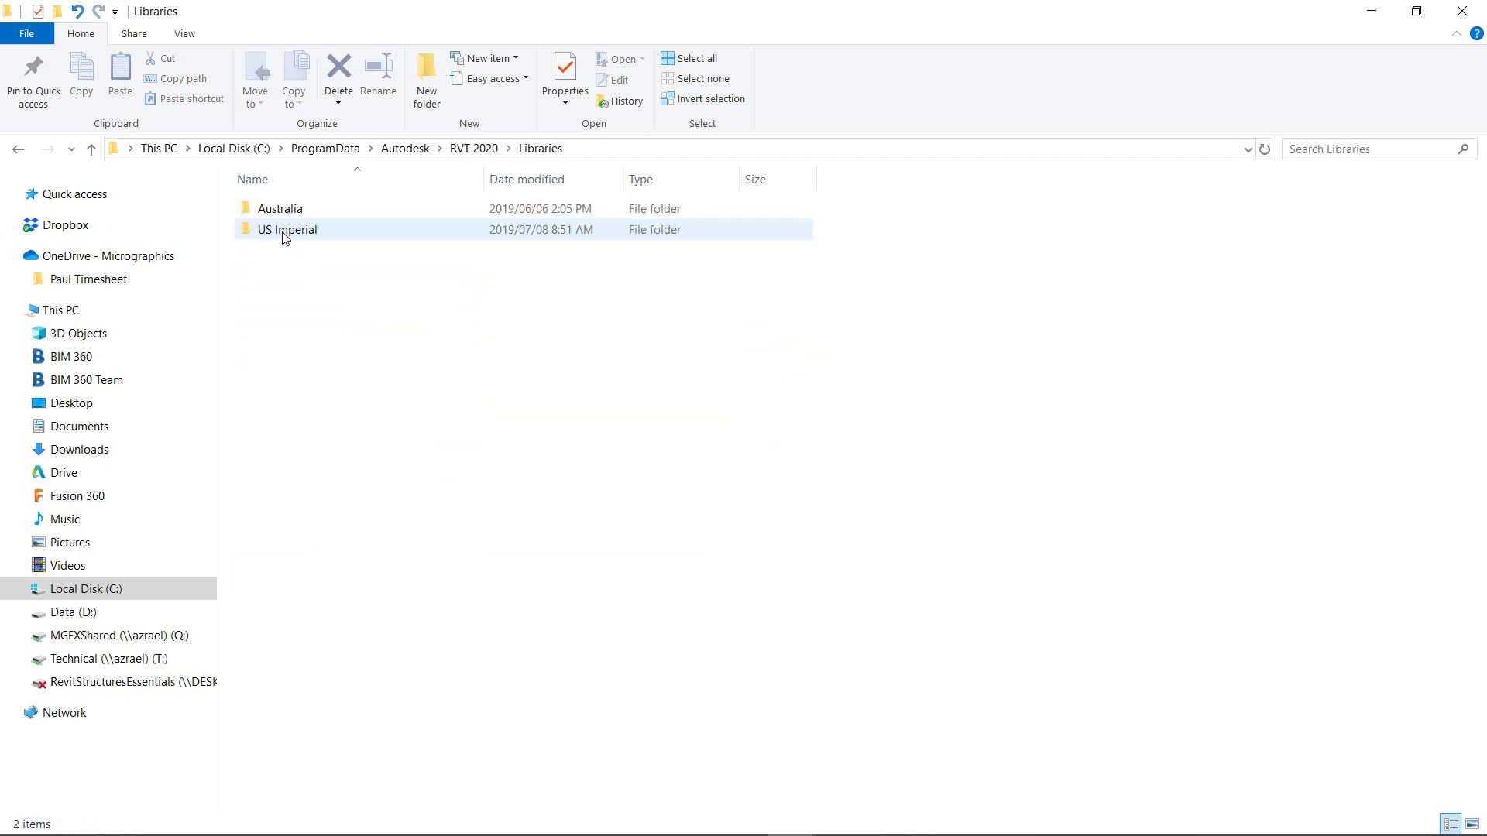
click(289, 208)
right_click(285, 207)
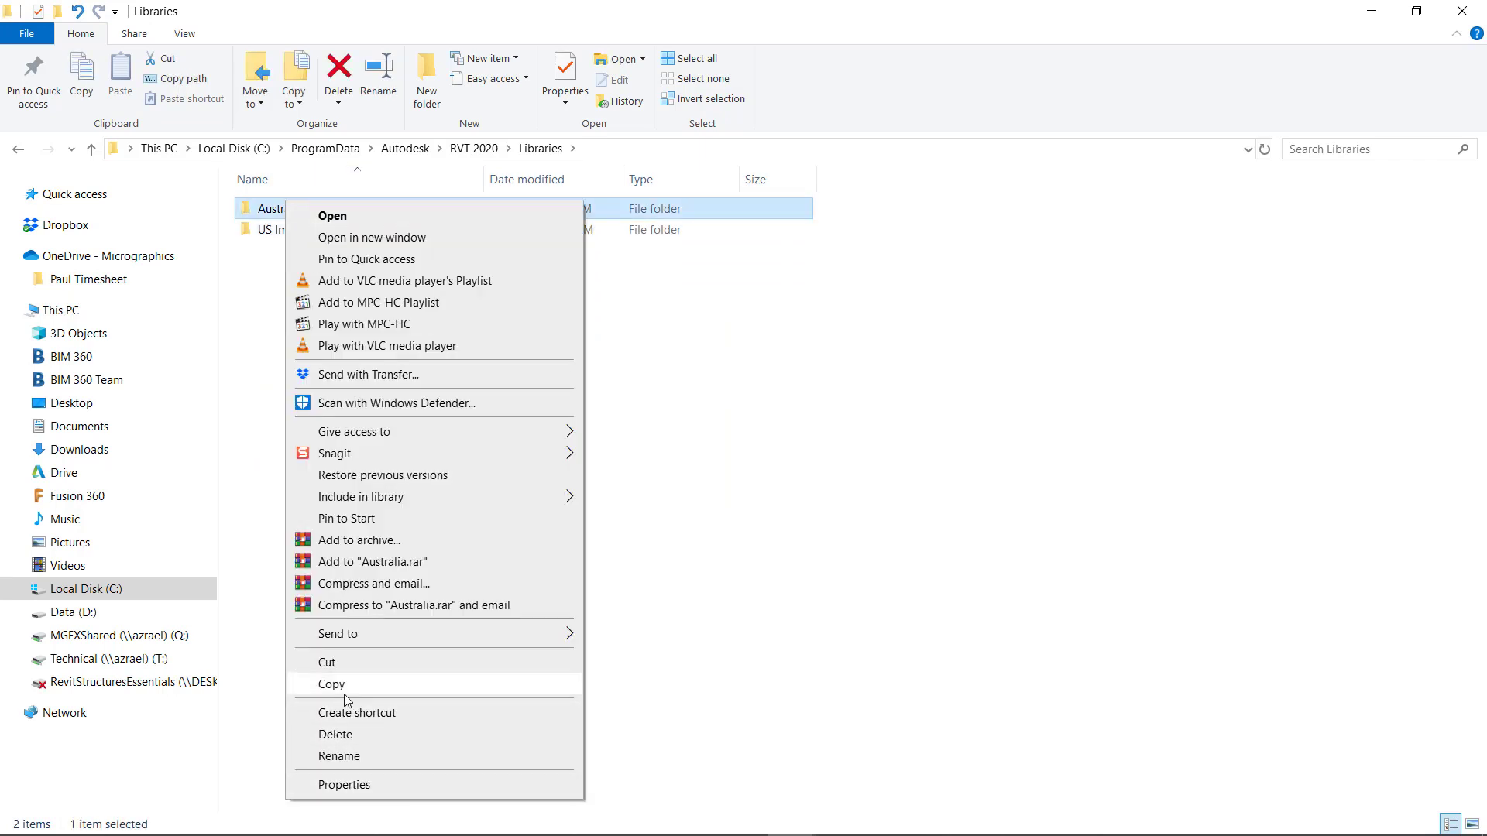
Cut the Australia folder and browse to D:\ProgramData\Autodesk\RVT 2020\Libraries.
click(344, 663)
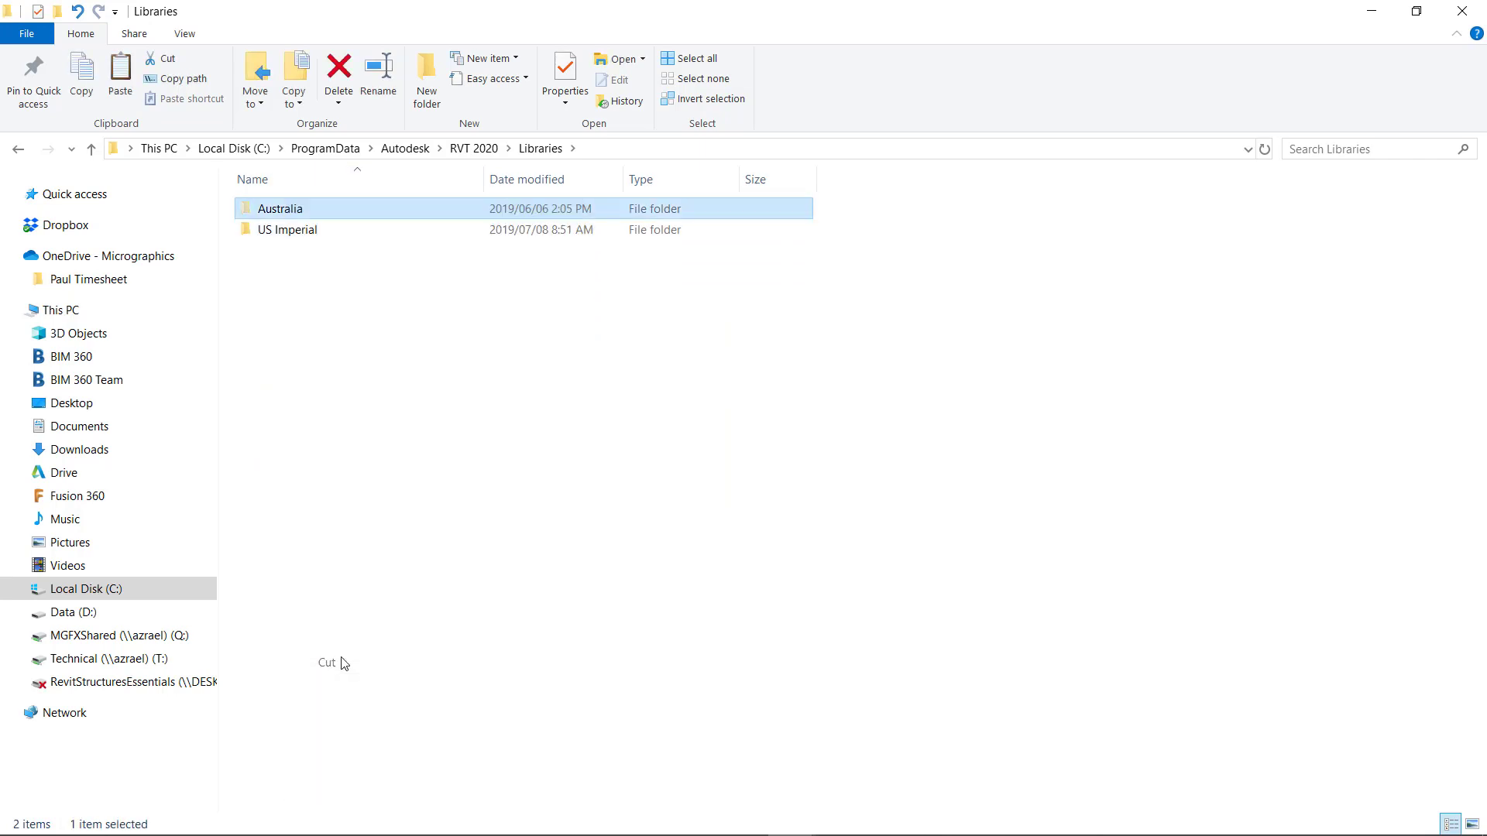
click(93, 618)
scroll(338, 608, down, 5)
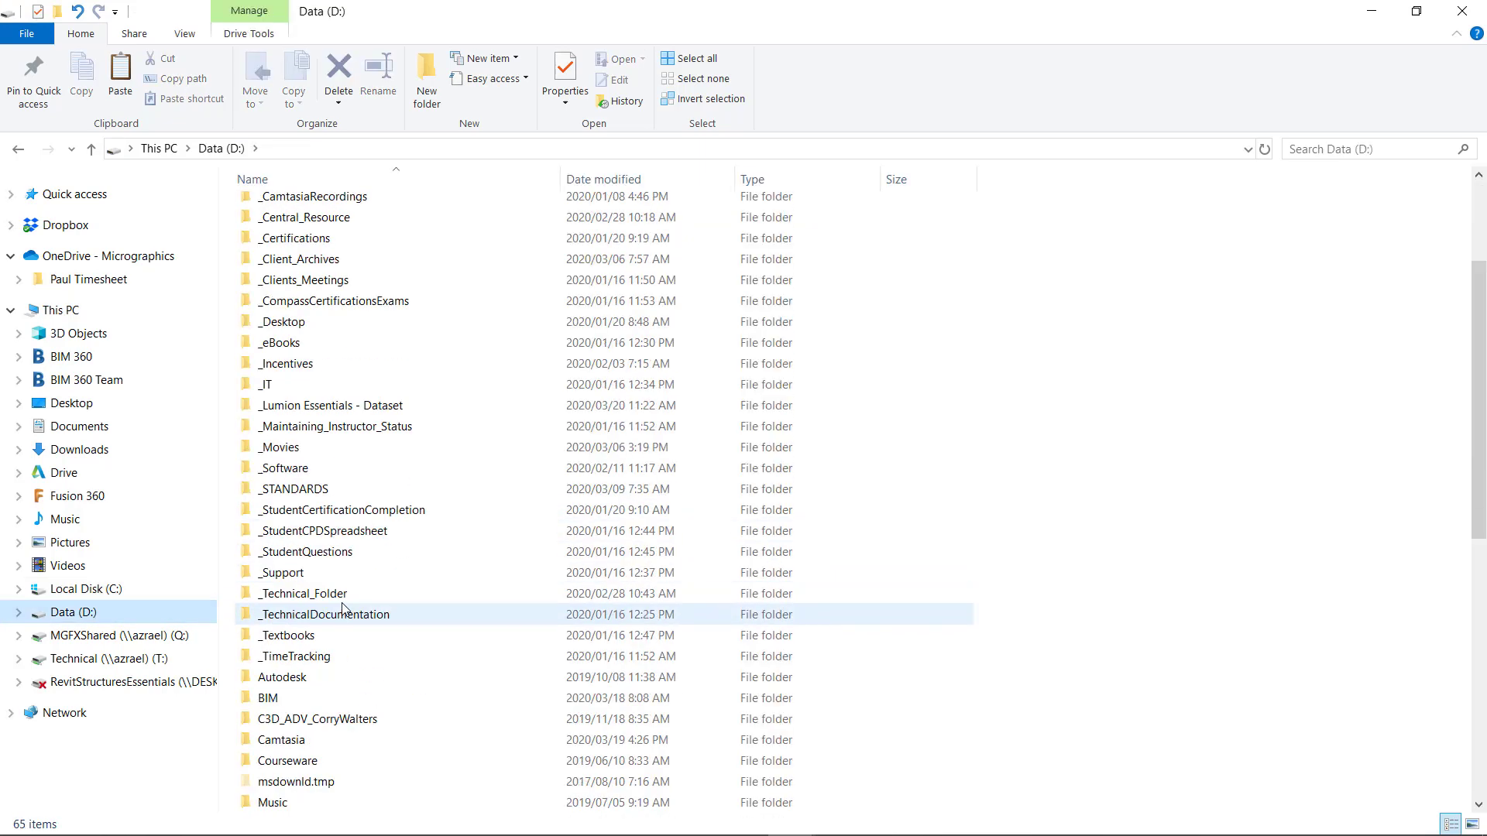
scroll(338, 606, down, 6)
scroll(356, 554, up, 12)
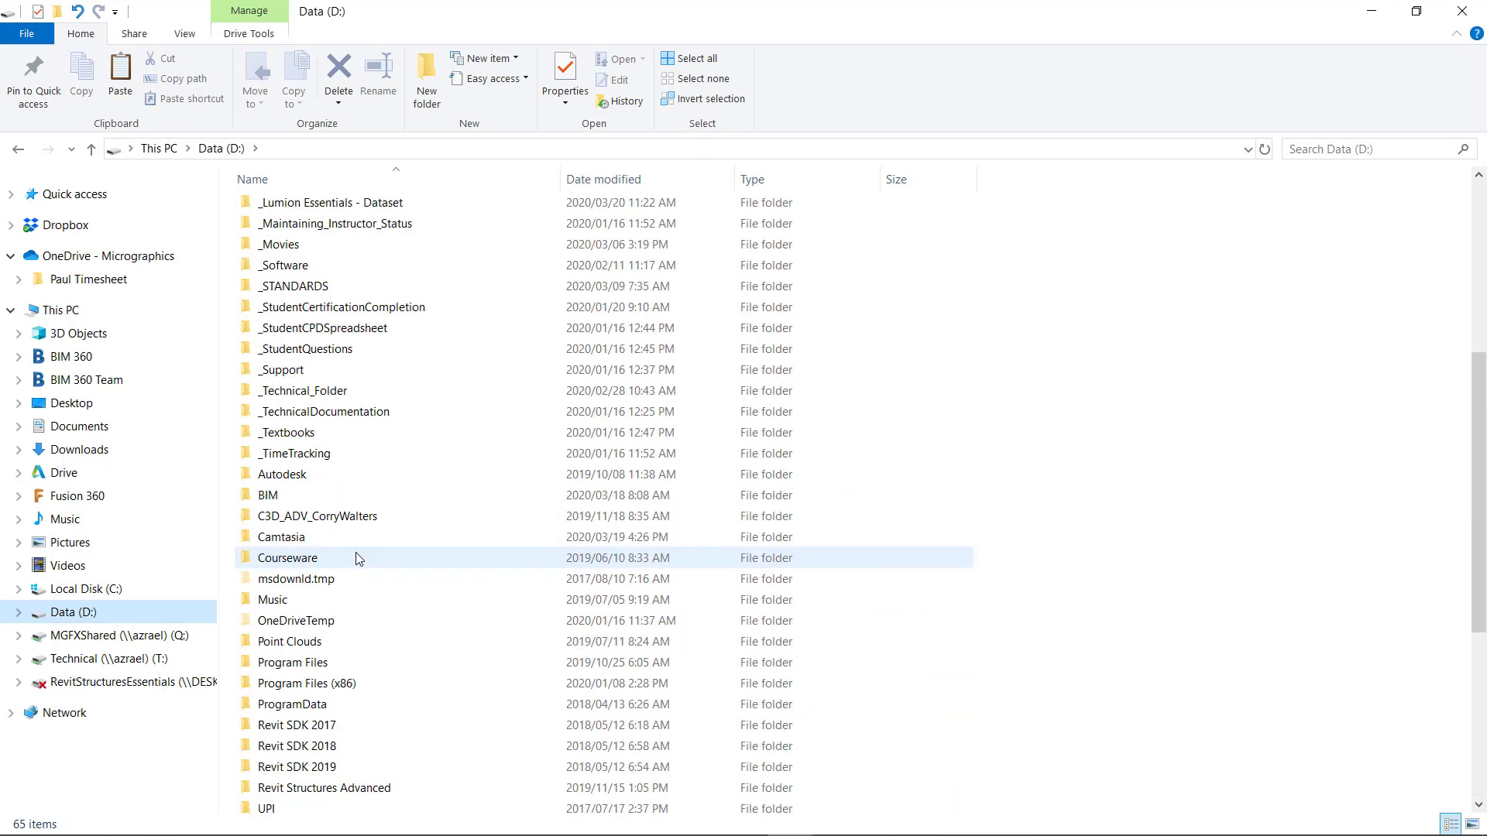
scroll(356, 559, down, 3)
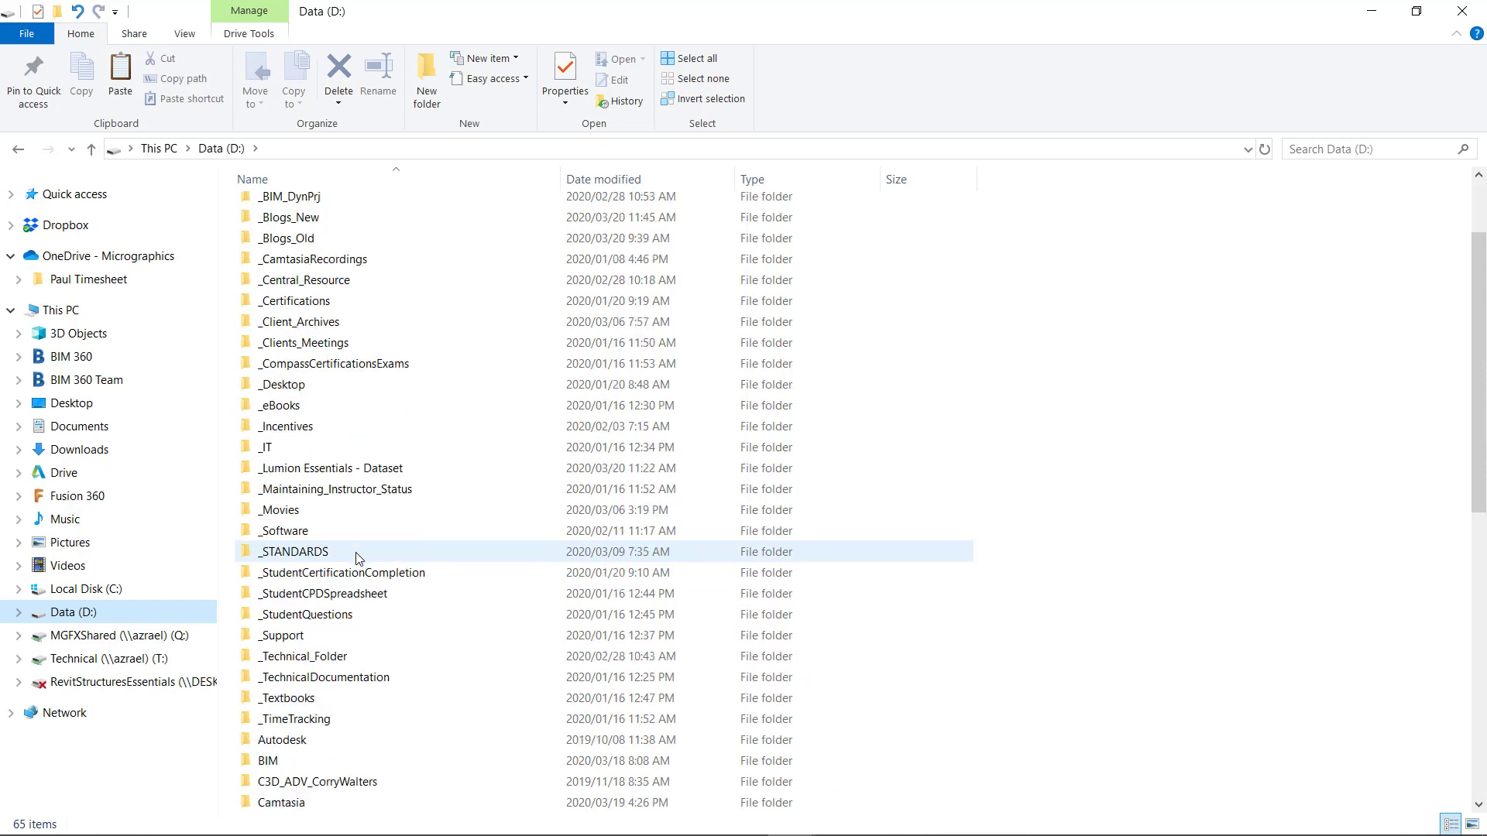
scroll(303, 619, down, 5)
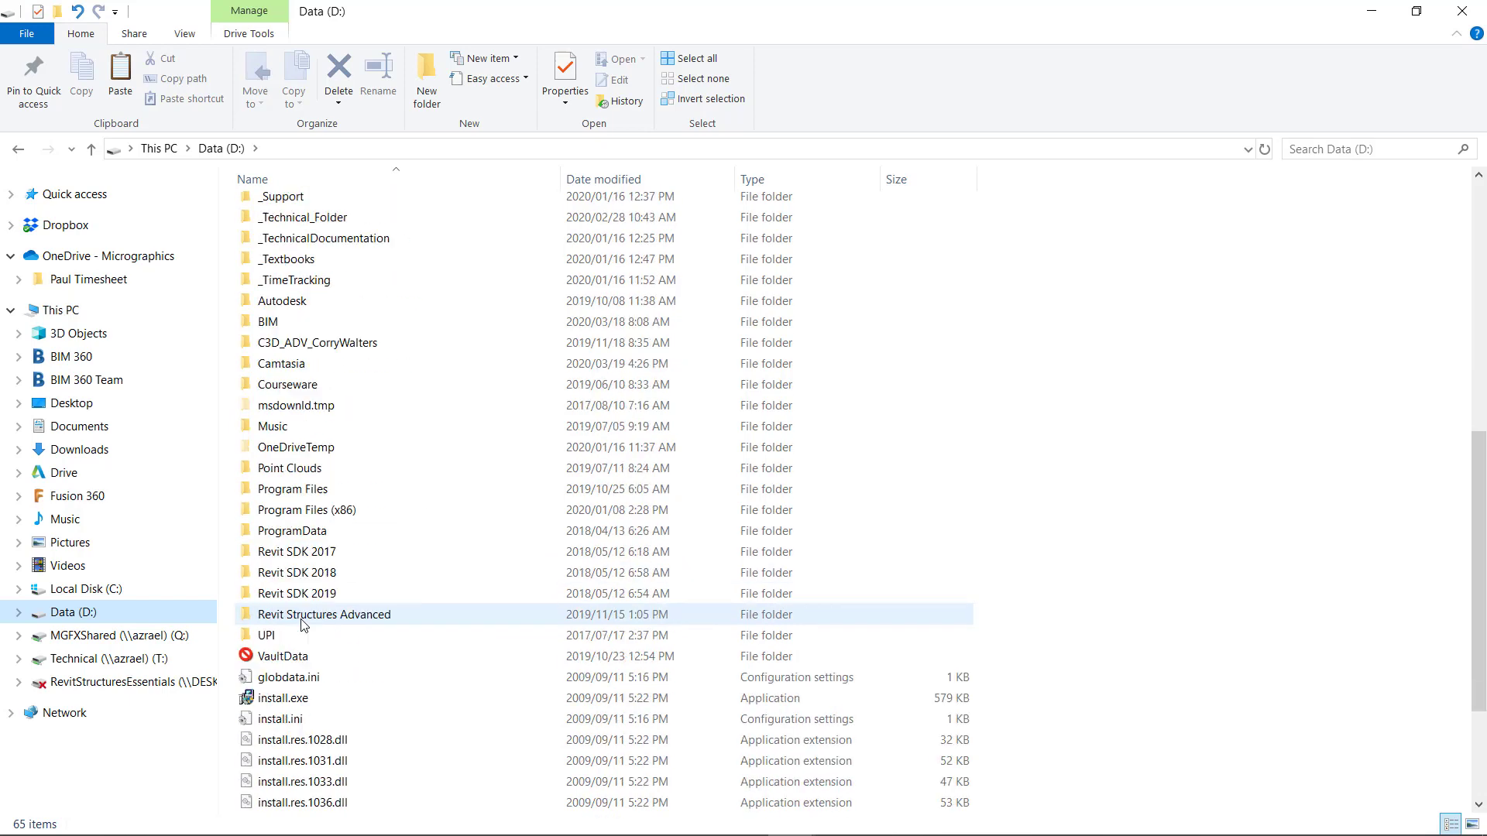
double_click(294, 534)
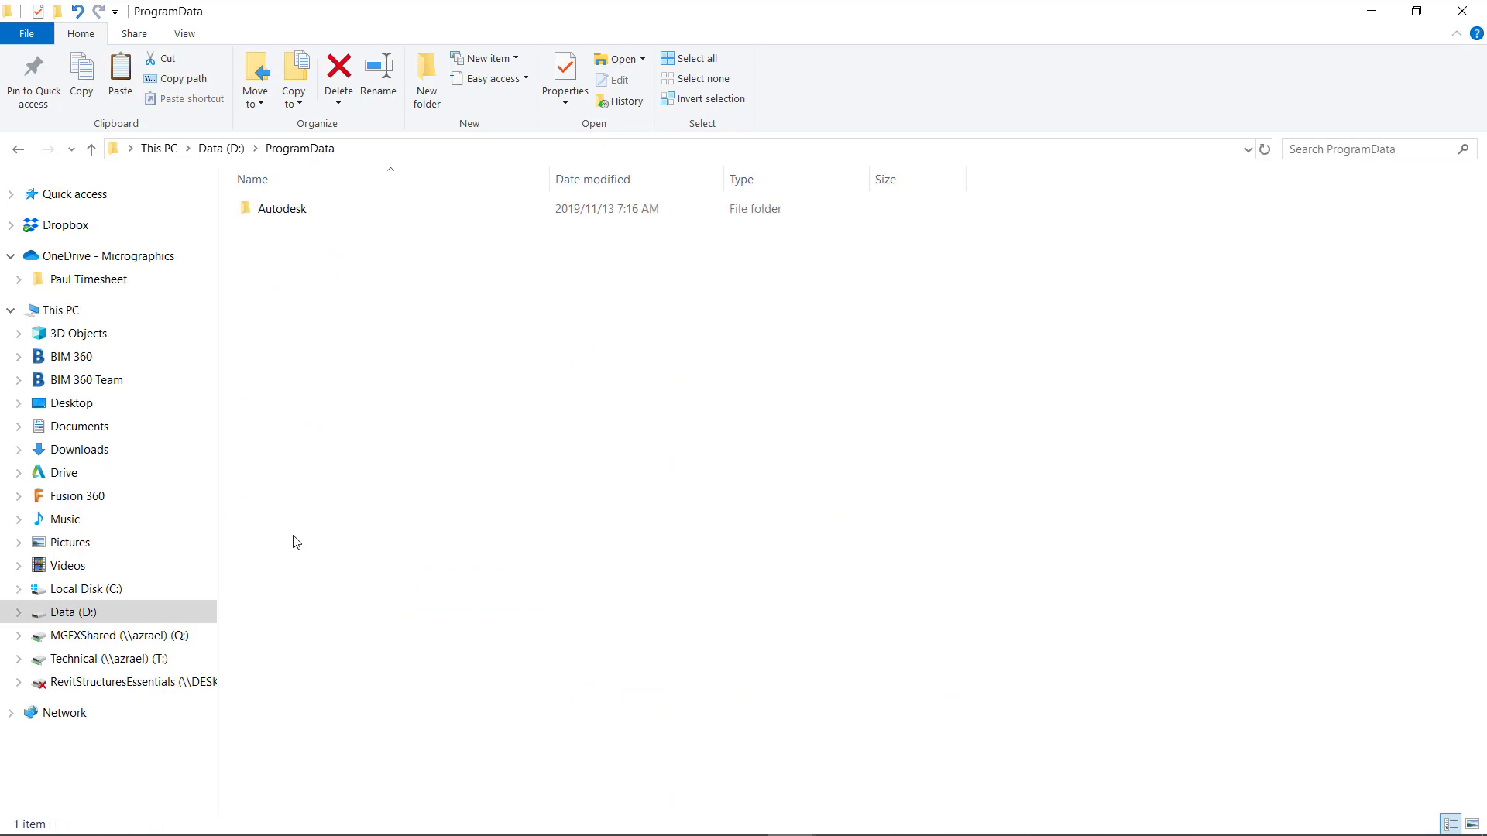
double_click(292, 207)
click(277, 356)
double_click(277, 356)
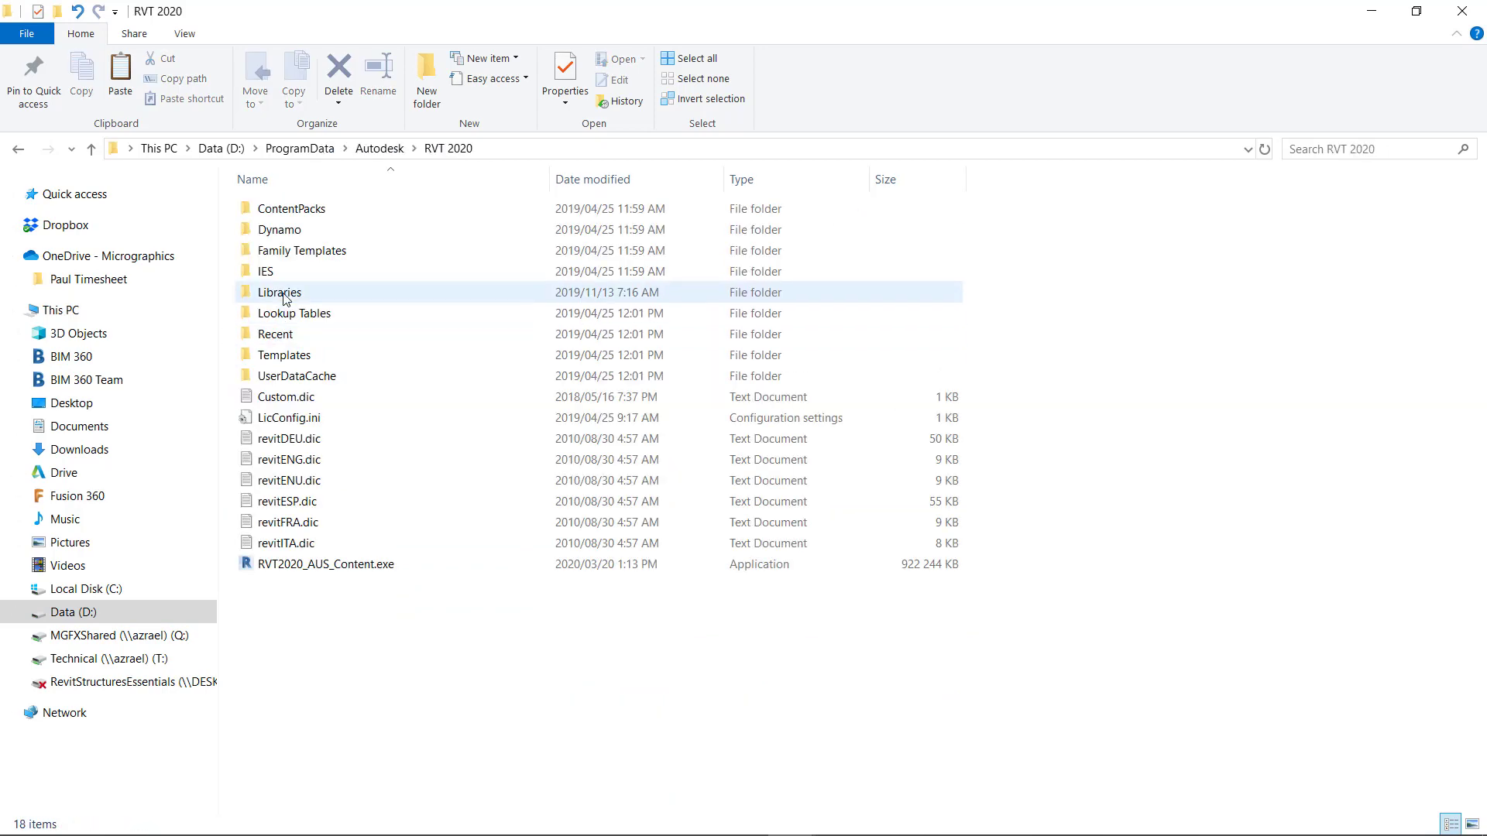
double_click(285, 296)
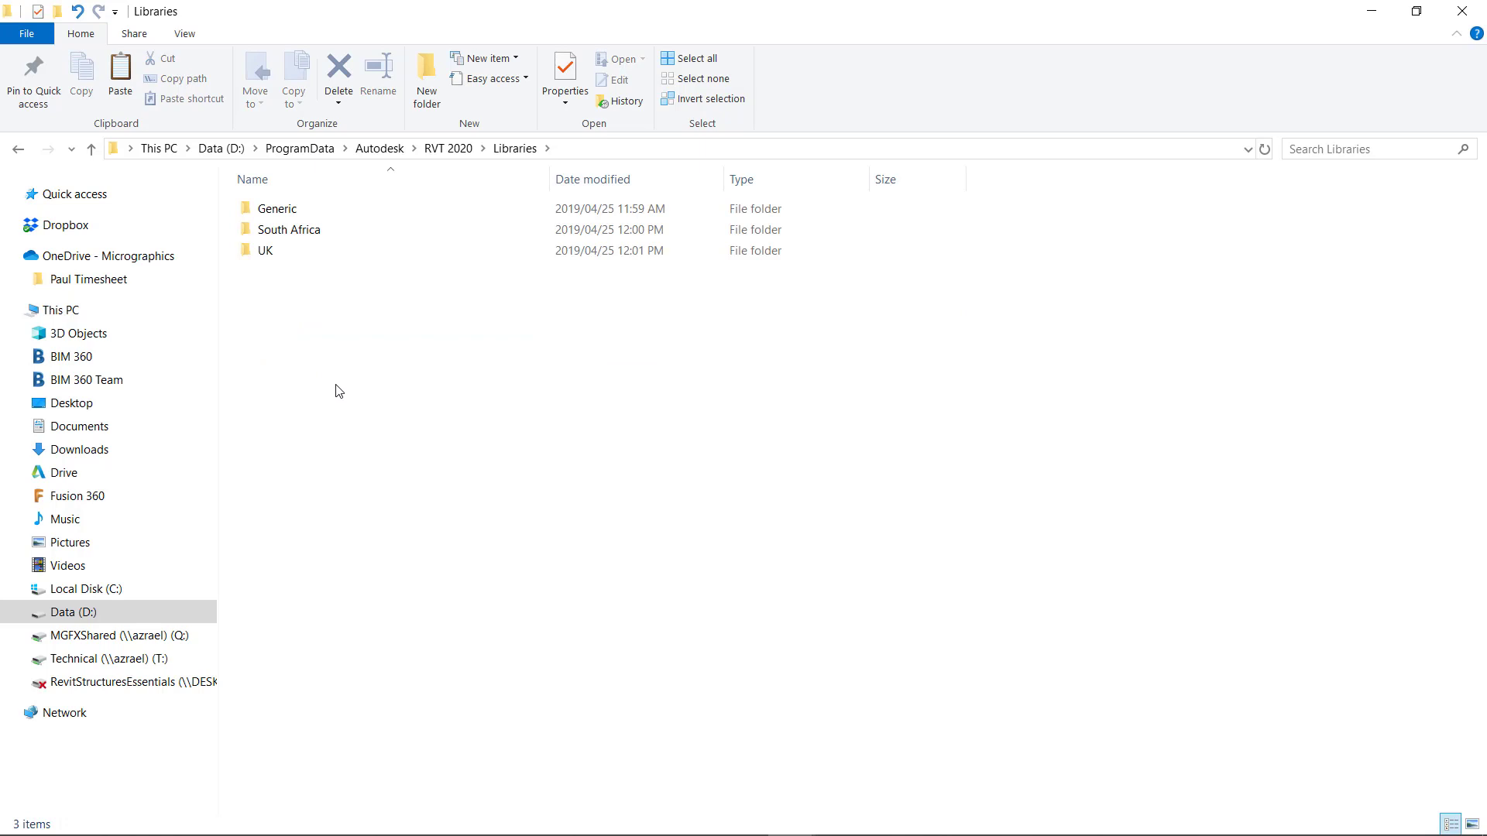
Paste the Australia folder (3,180 items) into D: Libraries, then go up to RVT 2020.
right_click(335, 392)
click(389, 527)
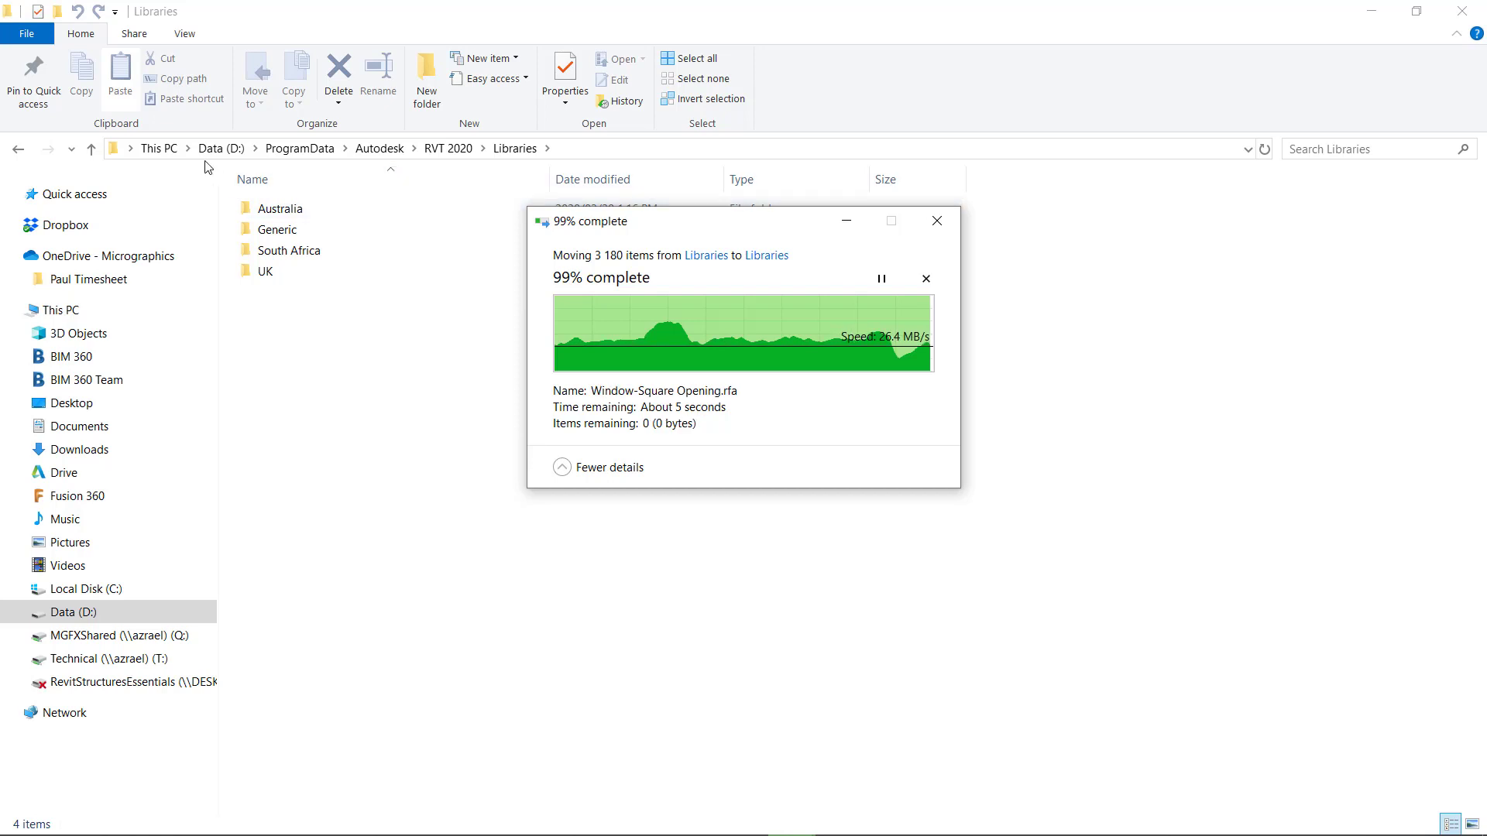
click(347, 211)
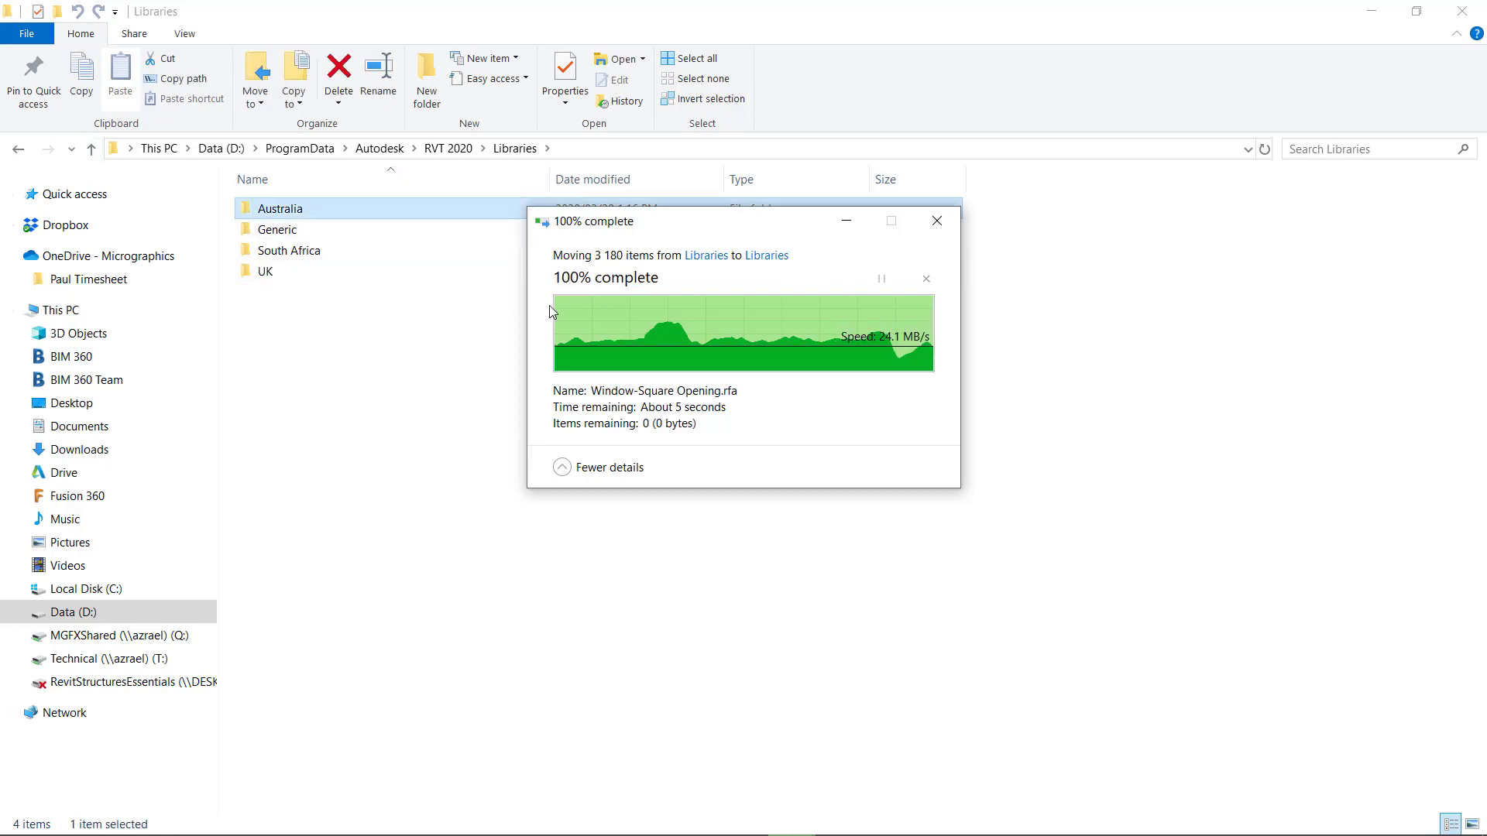
click(91, 149)
Run RVT2020_AUS_Content.exe with destination drive D and choose No to All for existing files.
click(303, 568)
double_click(303, 568)
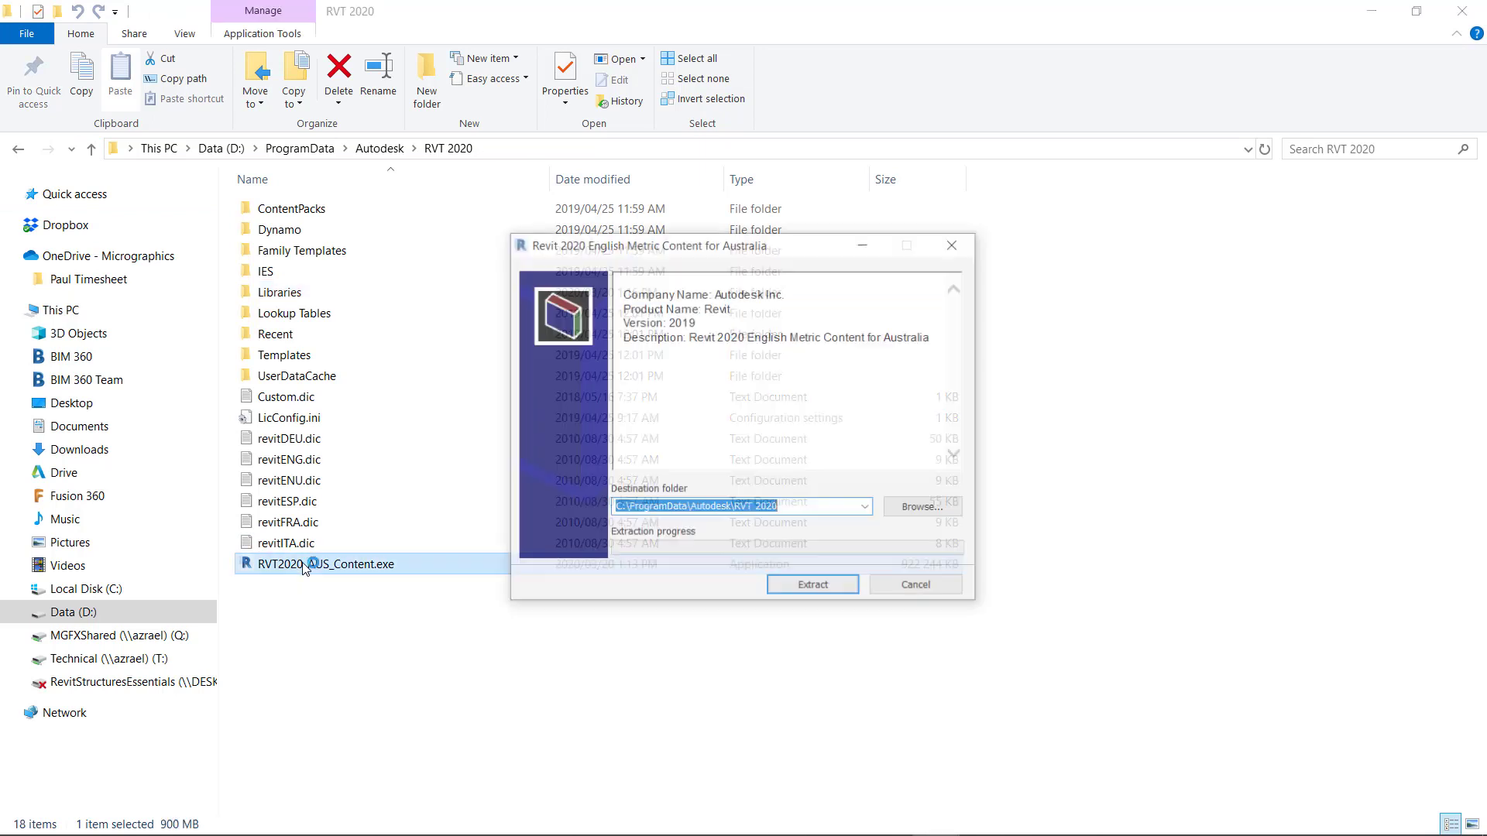
click(624, 510)
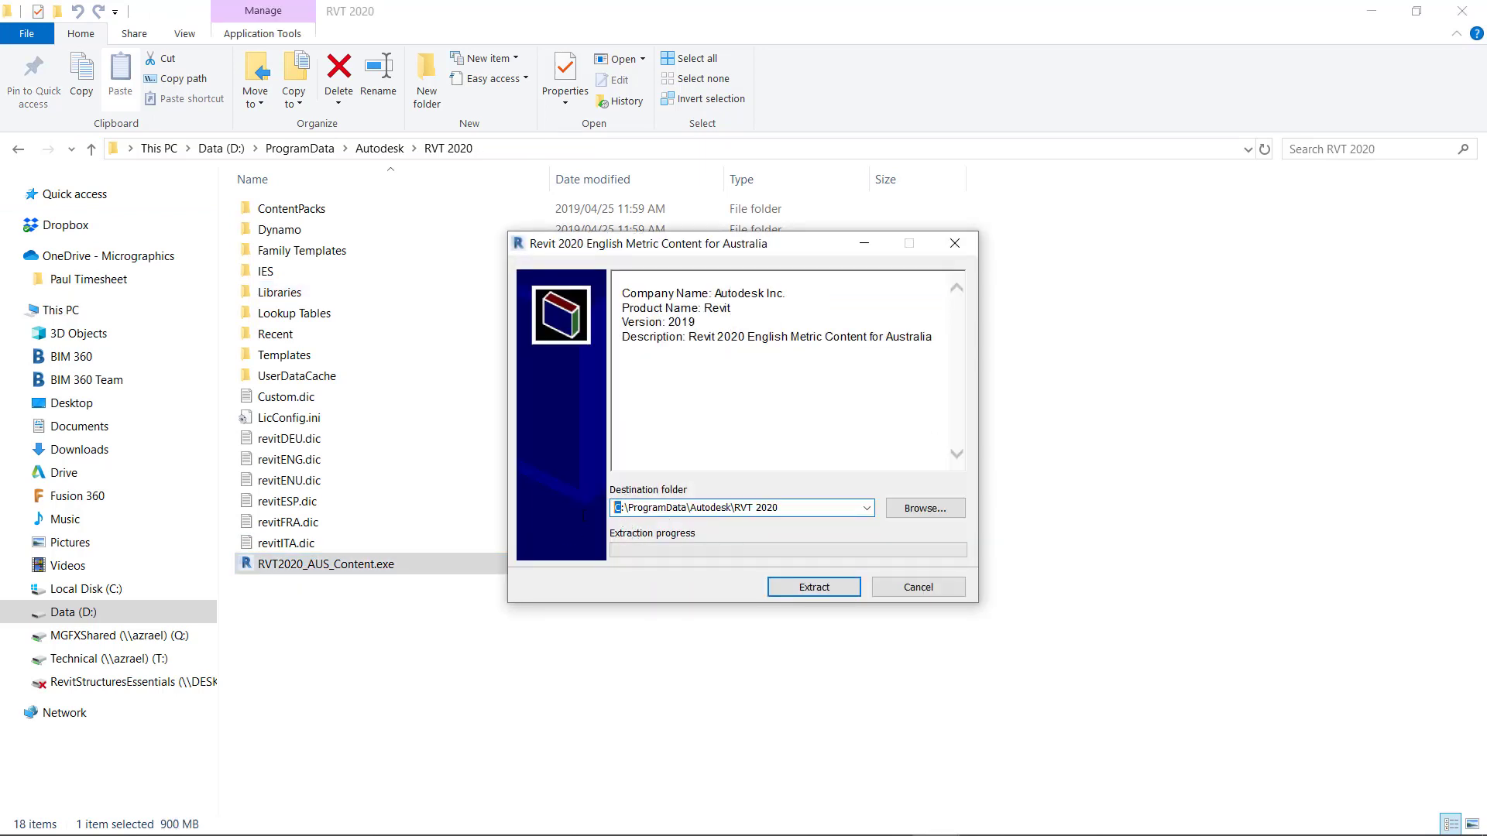
text(D)
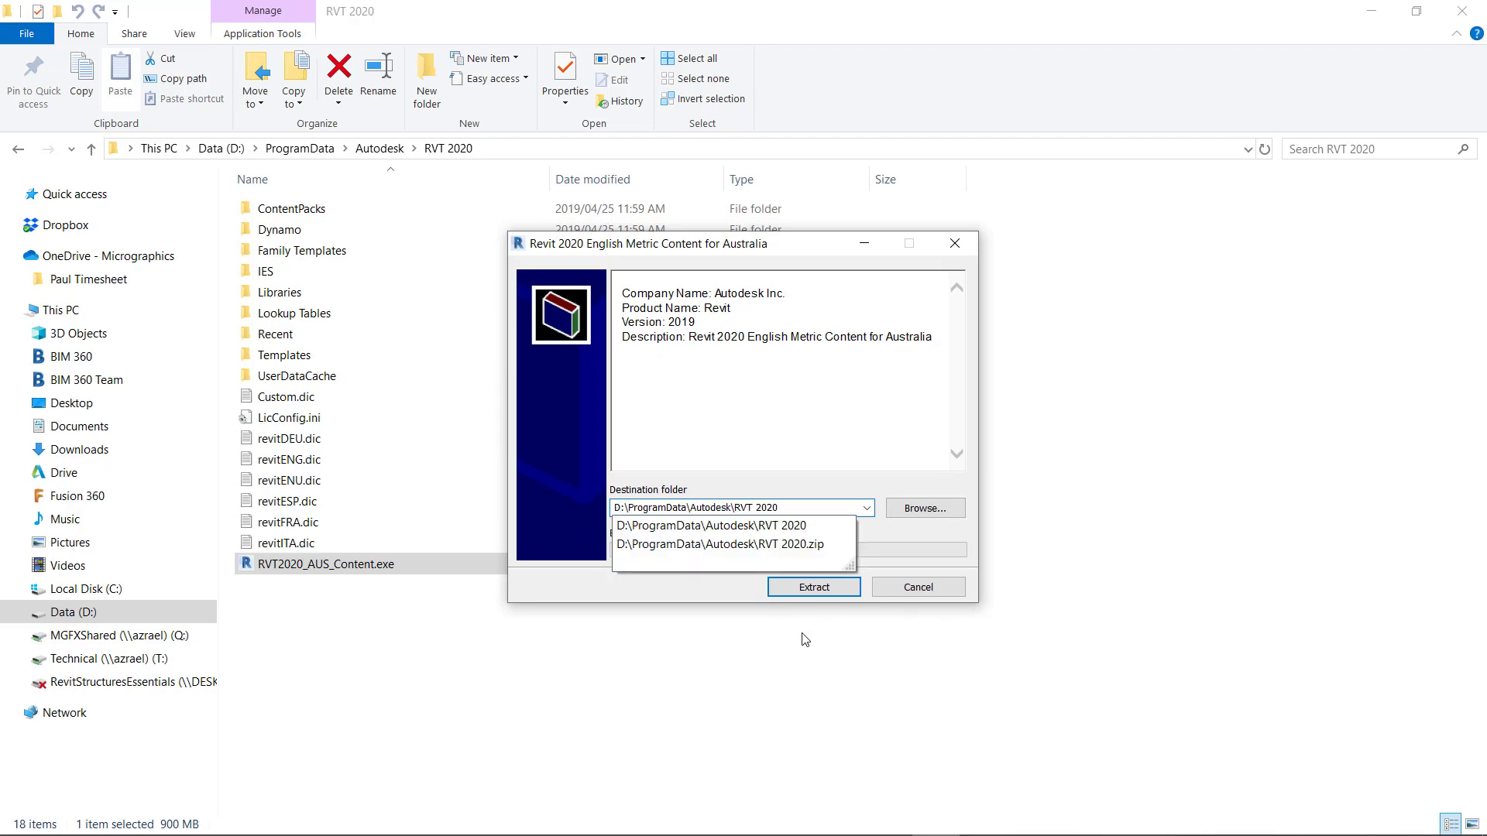
click(810, 693)
key(alt+Tab)
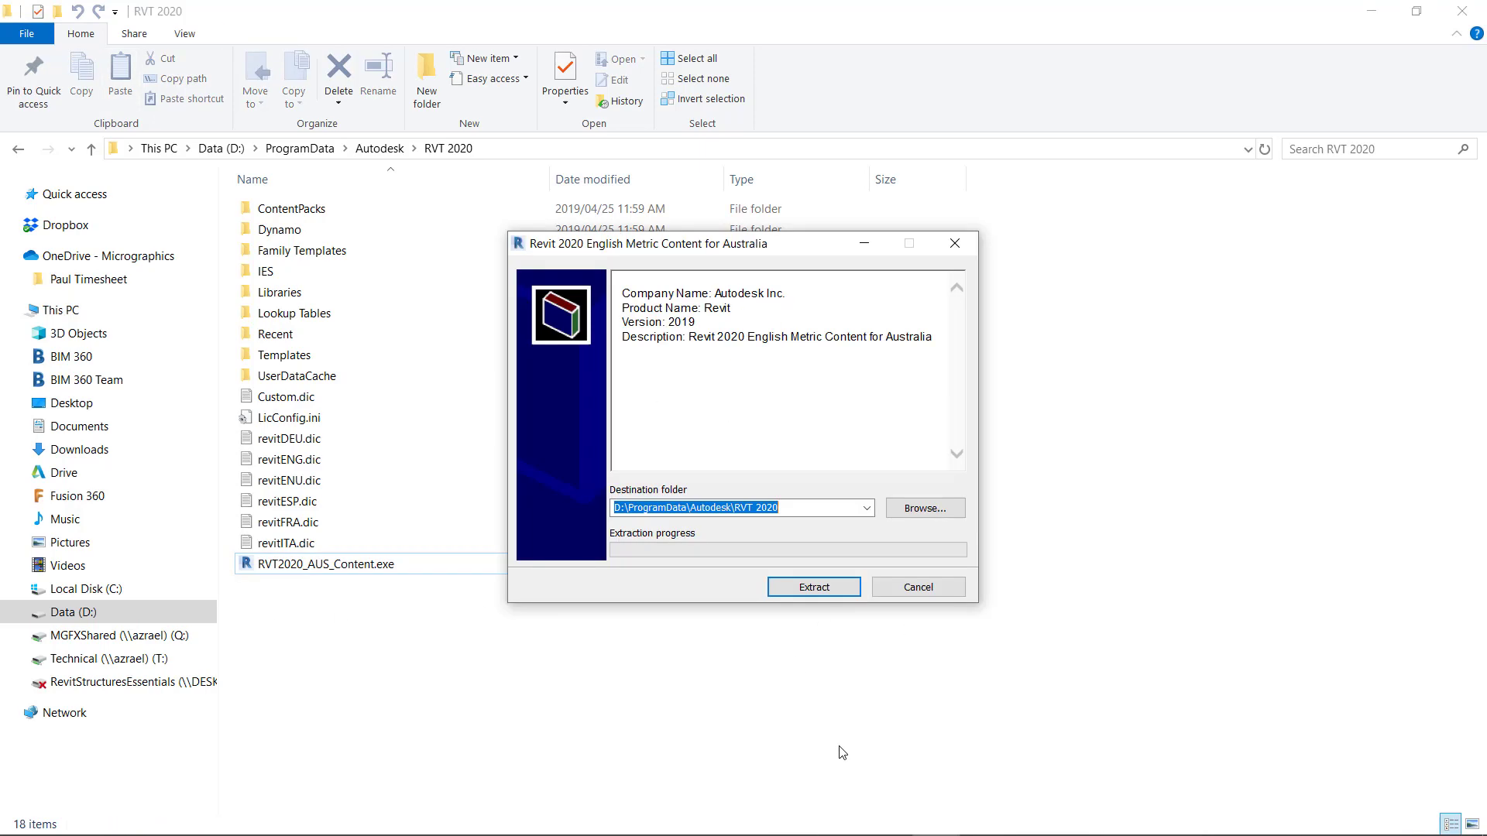
click(814, 587)
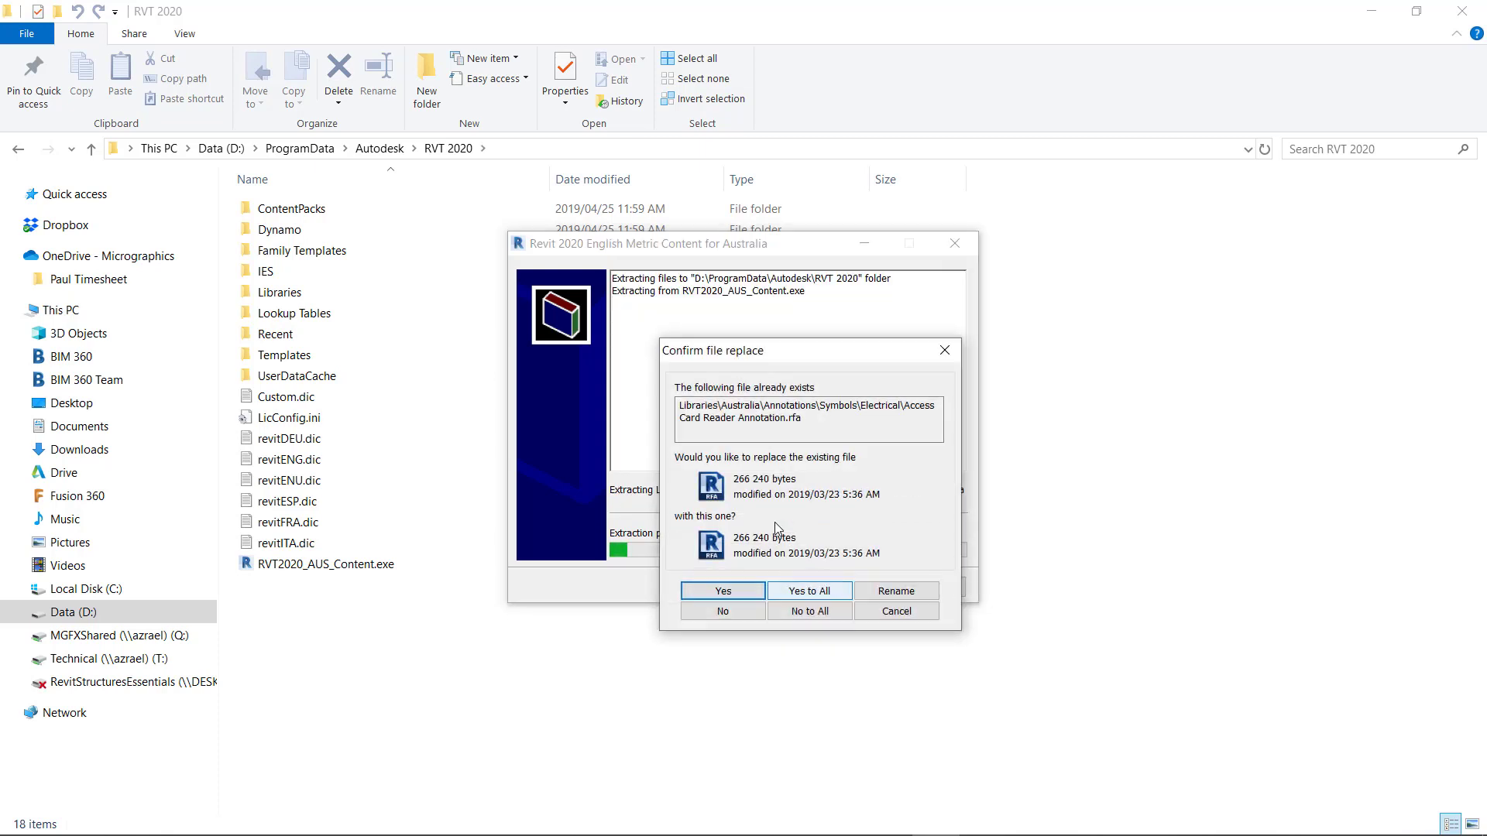
click(808, 610)
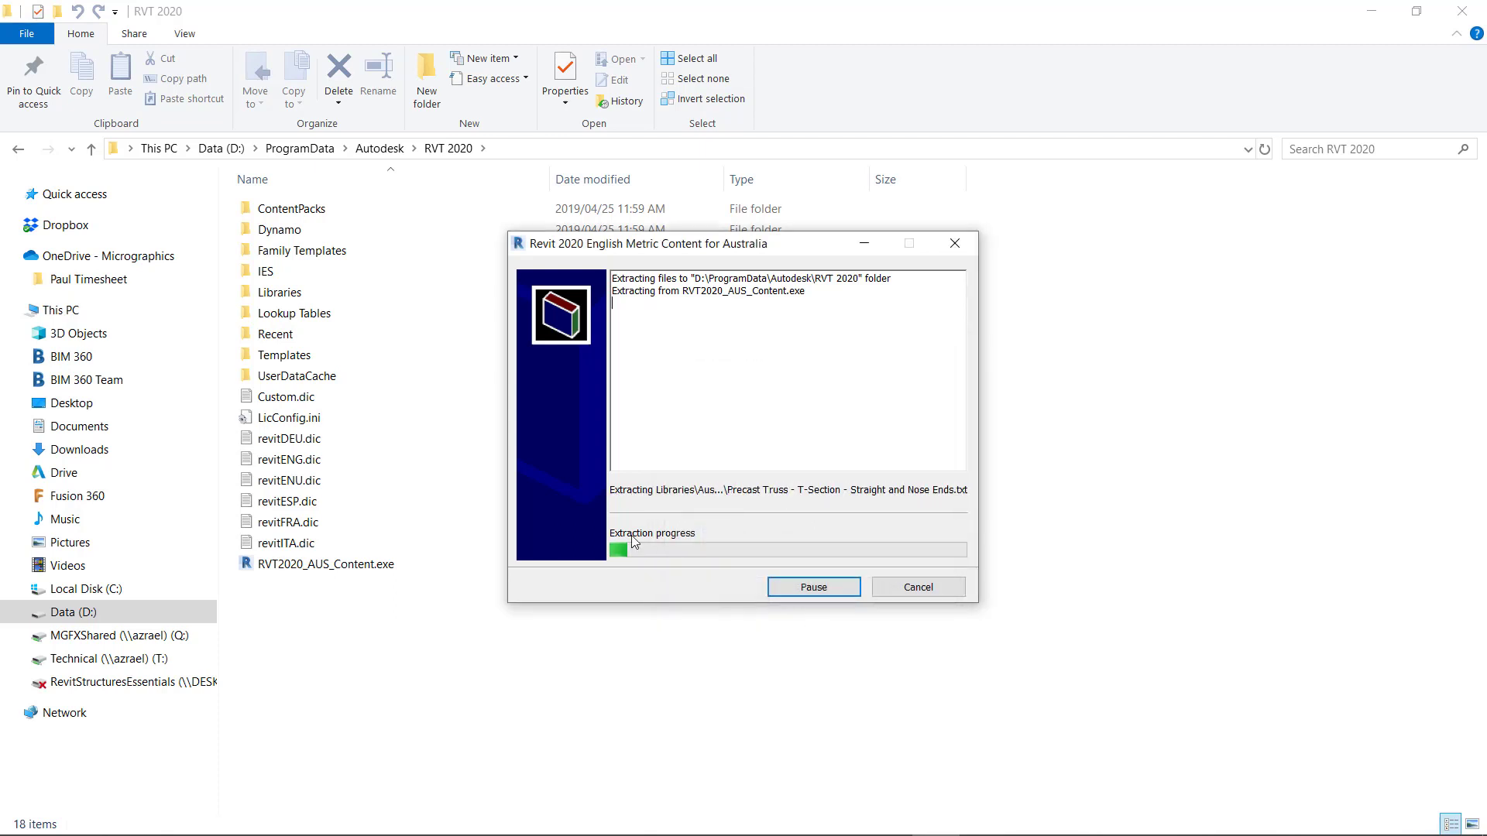
Open Templates\Australia to view the .rte files, then return to the Templates folder.
click(280, 361)
double_click(280, 362)
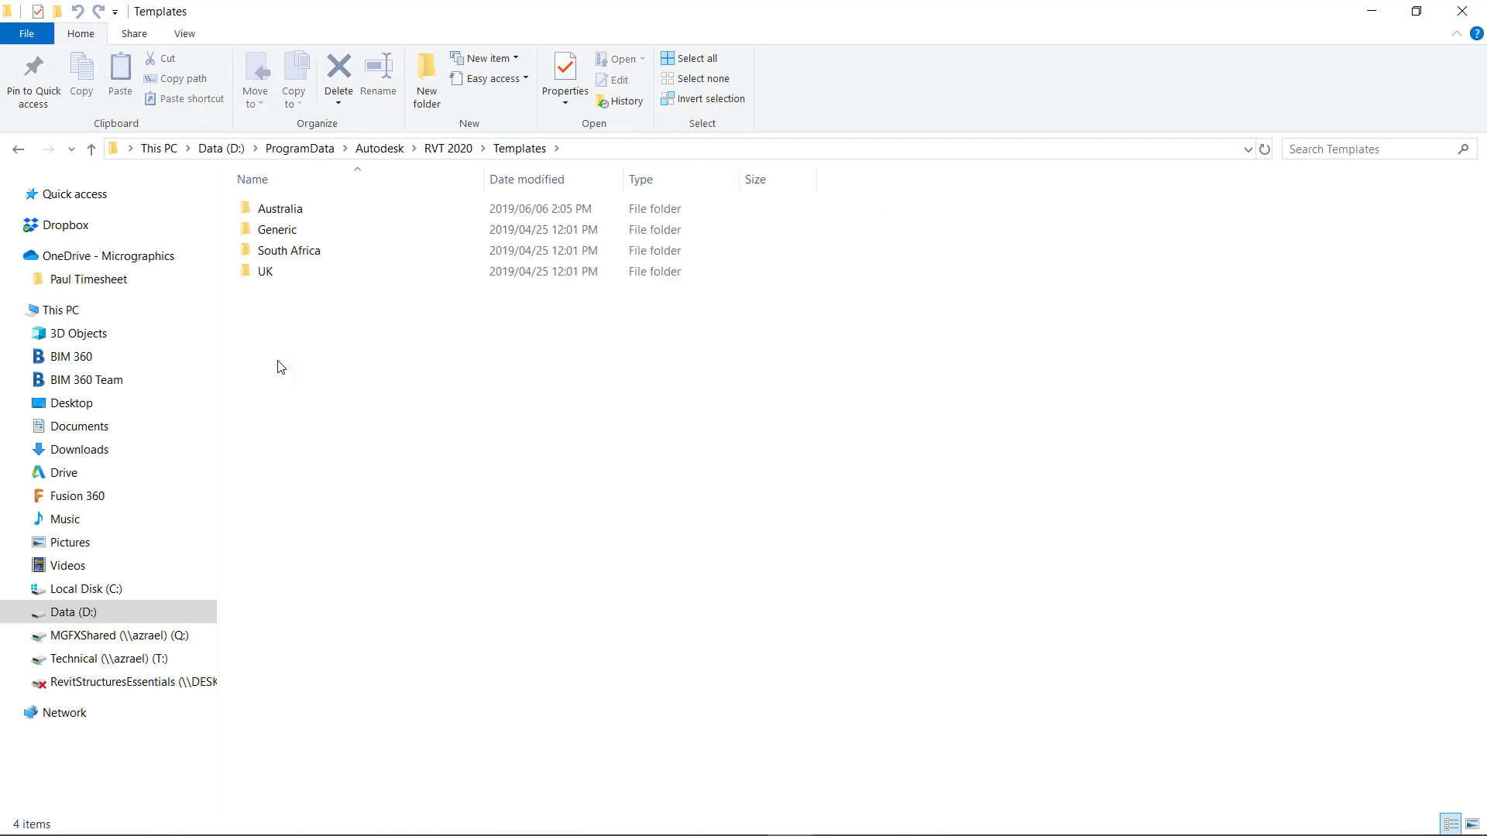
double_click(280, 207)
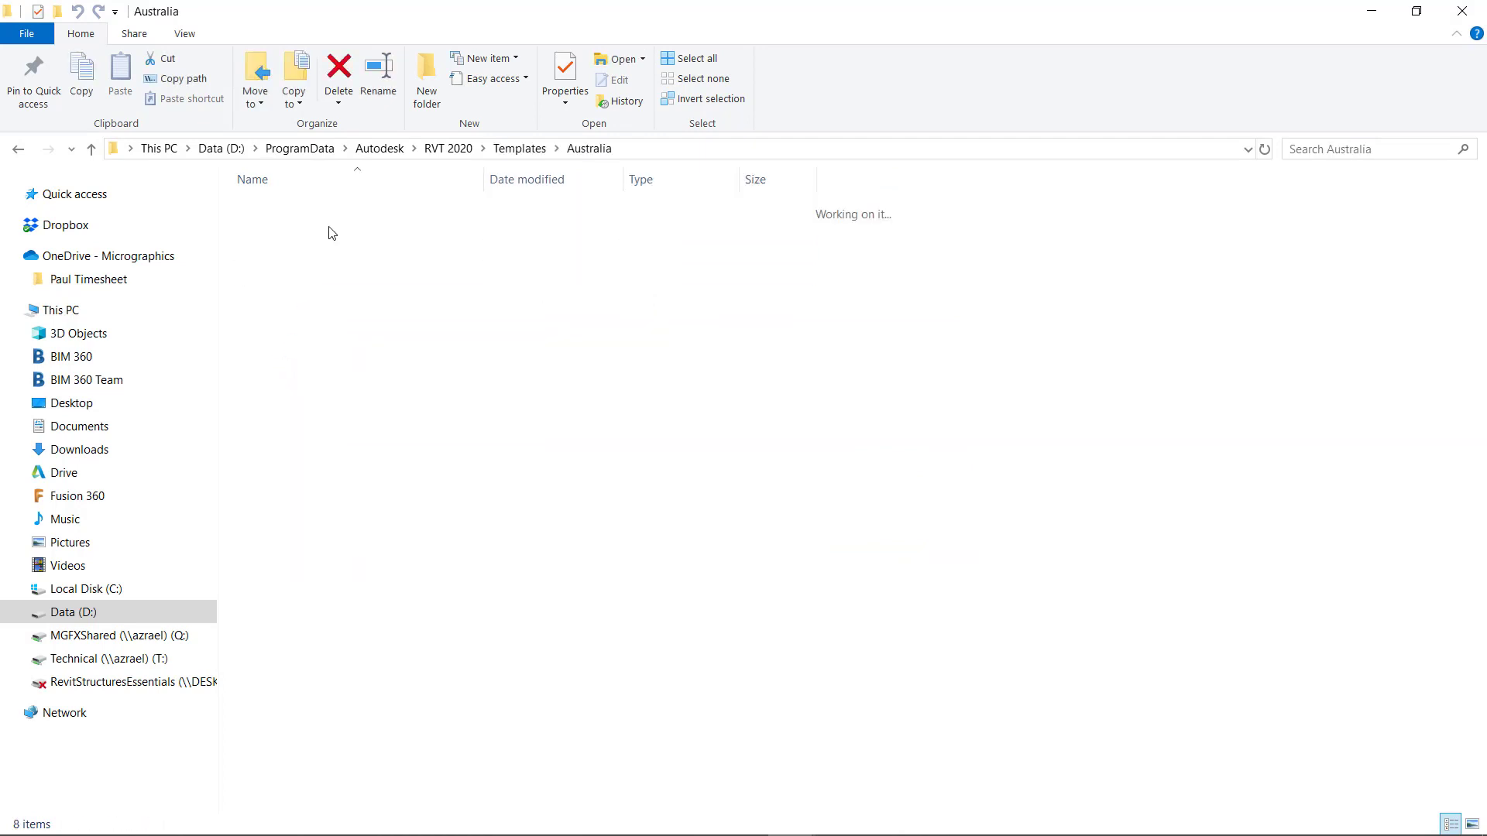
click(93, 152)
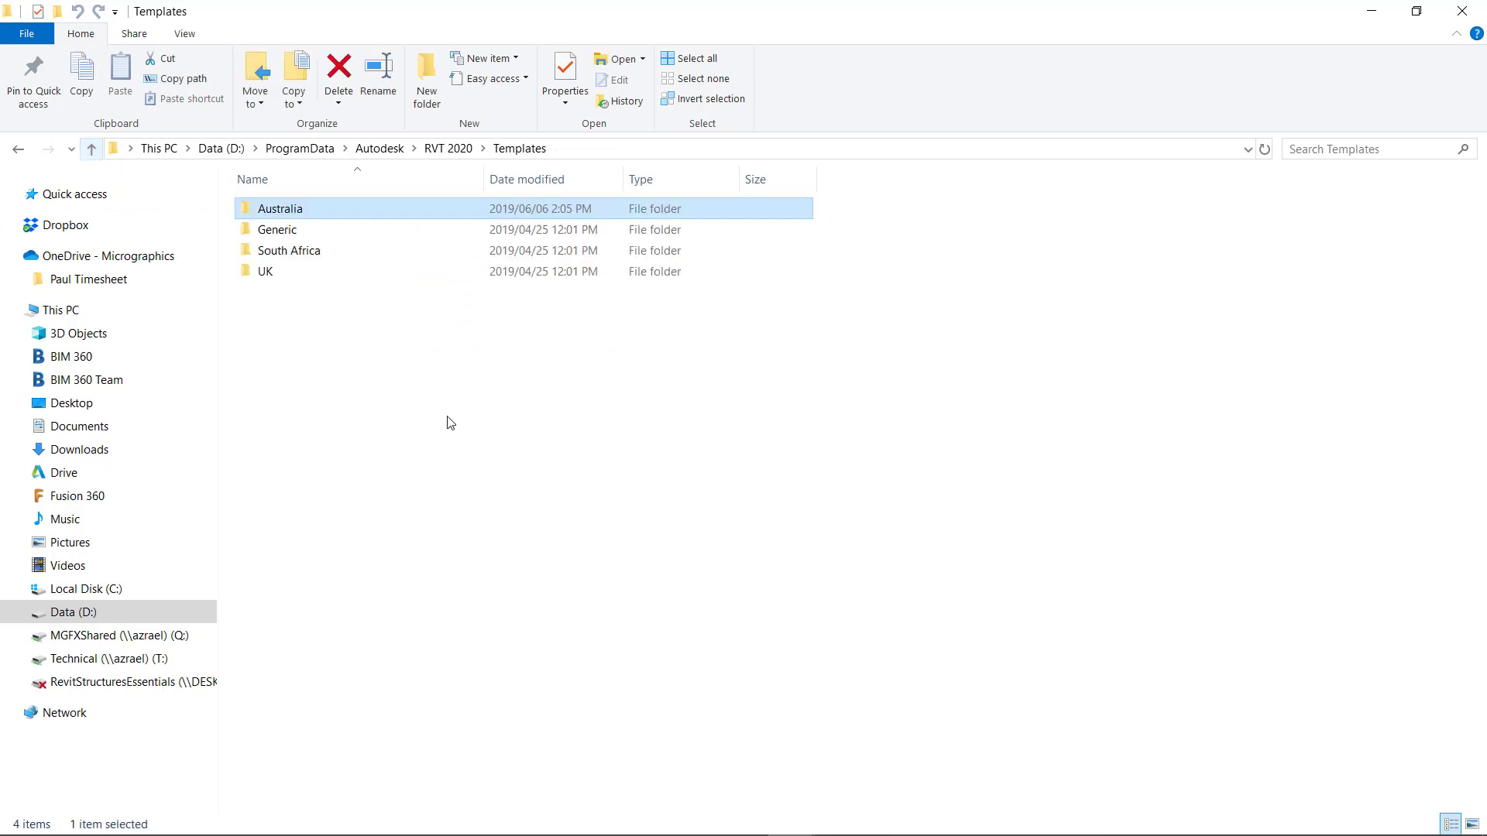
mouse_move(496, 833)
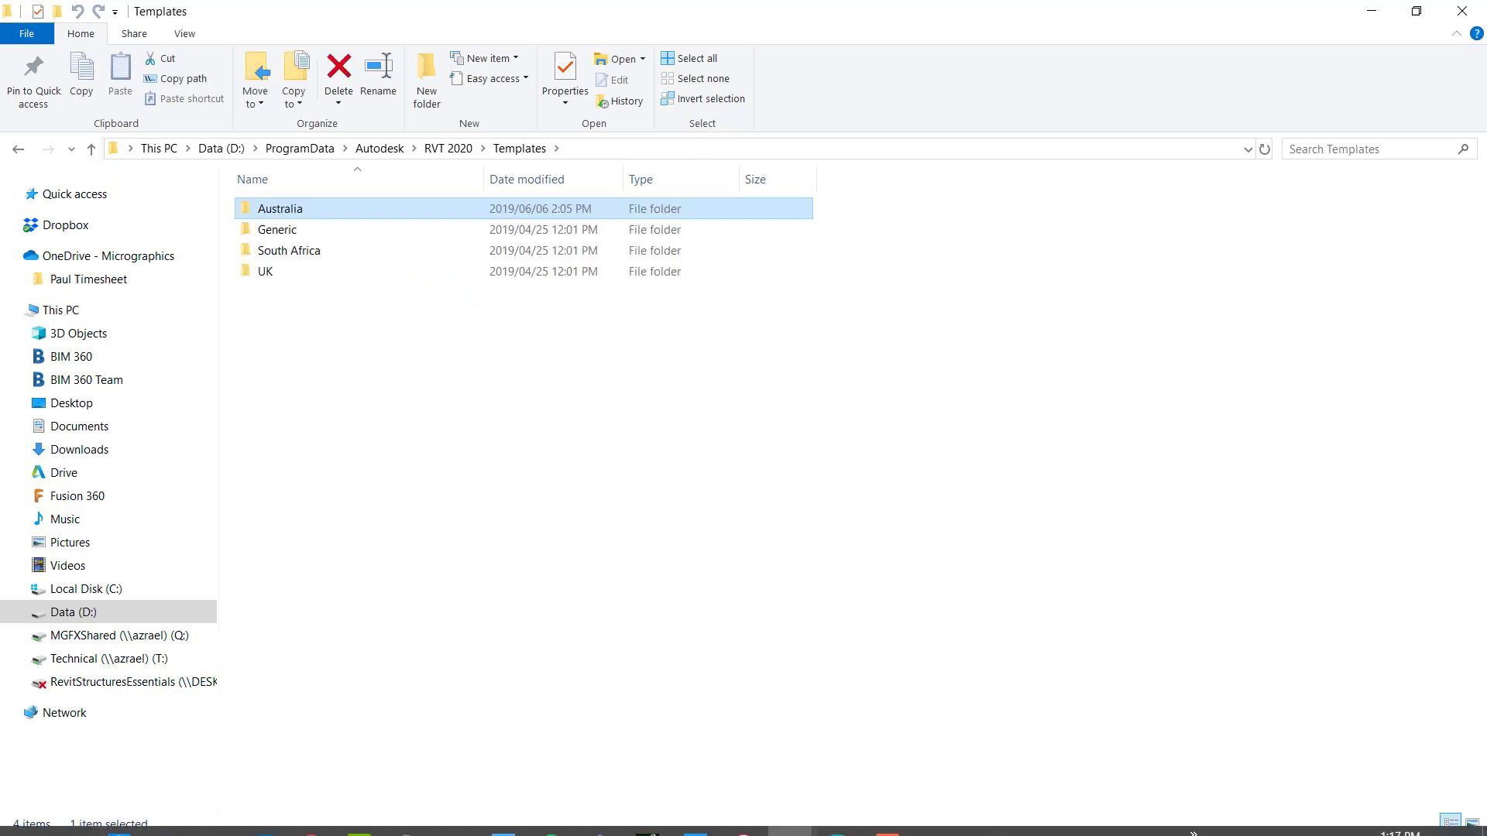